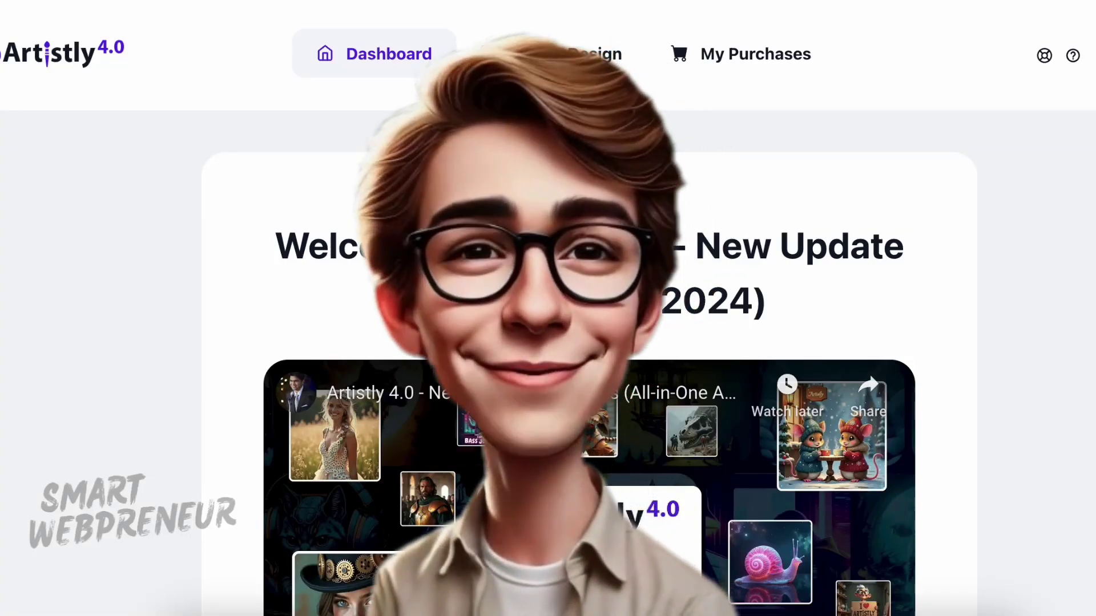
- Scroll down the dashboard, then jump back to the top
scroll(590, 343, down, 5)
scroll(589, 343, down, 8)
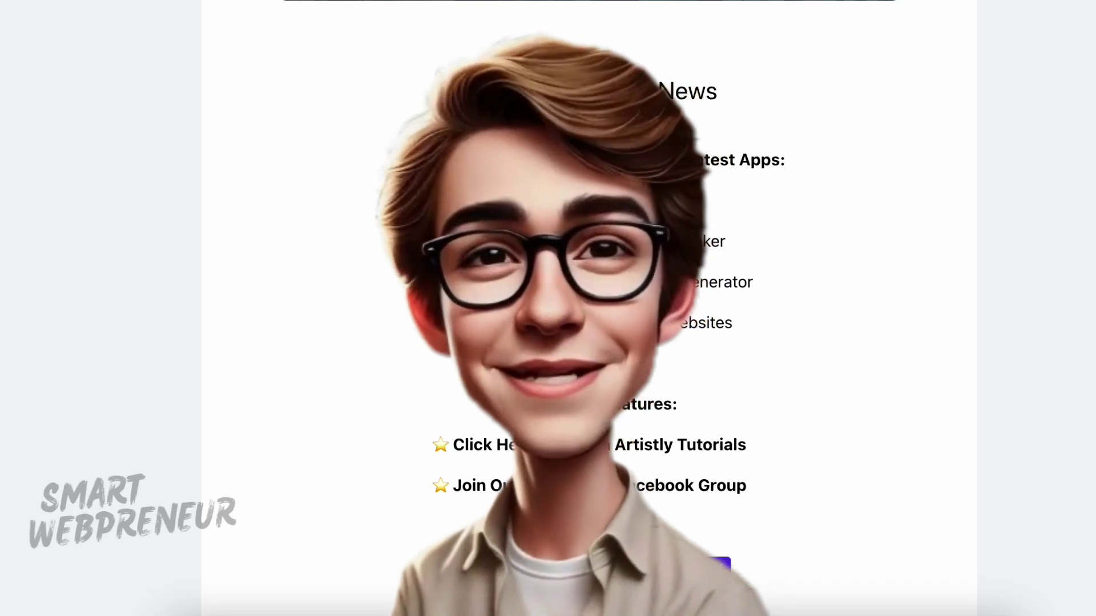
scroll(759, 240, down, 10)
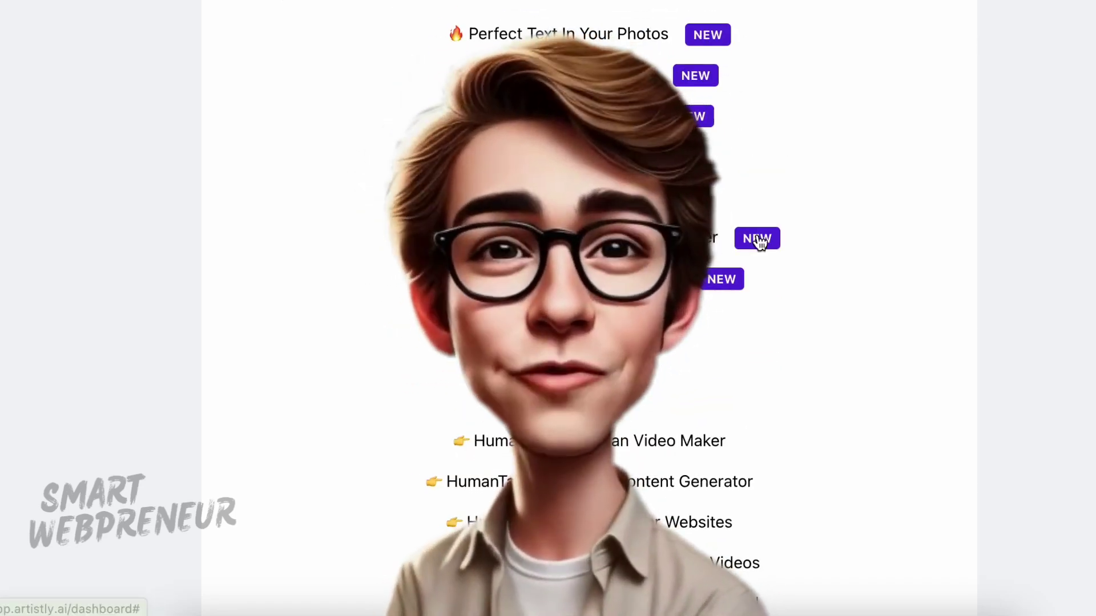
click(758, 241)
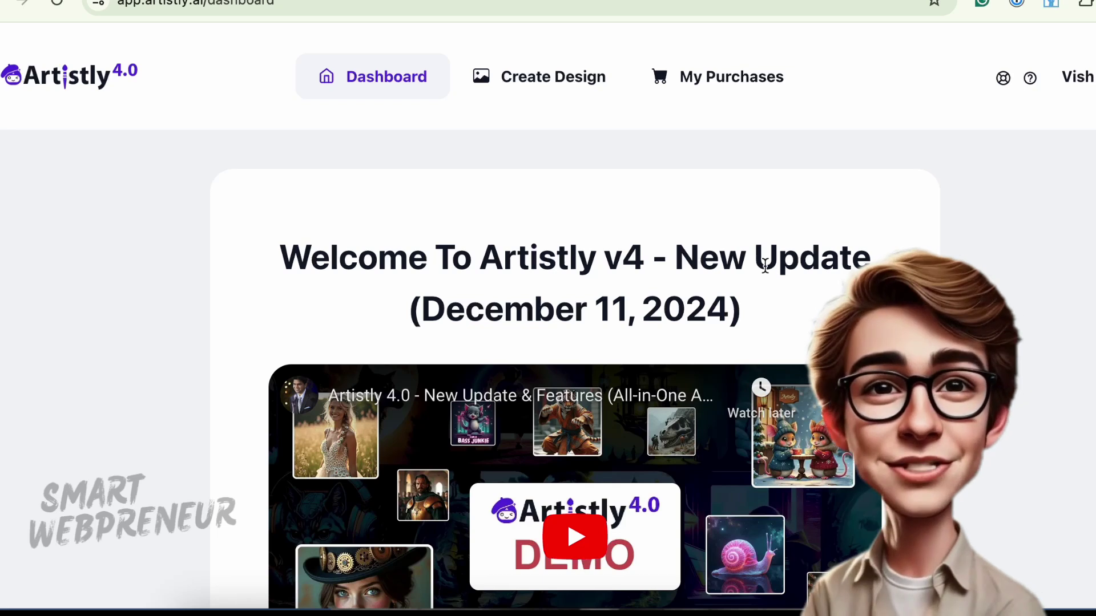
- From Create Design, choose the Fast AI Image Designer to reach its empty prompt page
click(559, 80)
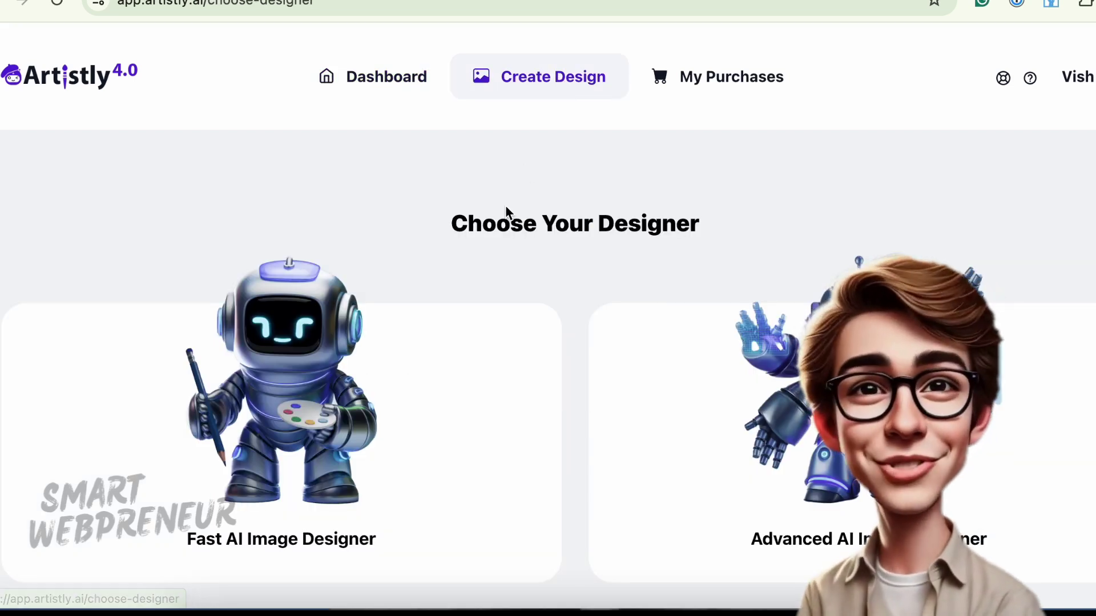
scroll(508, 212, down, 3)
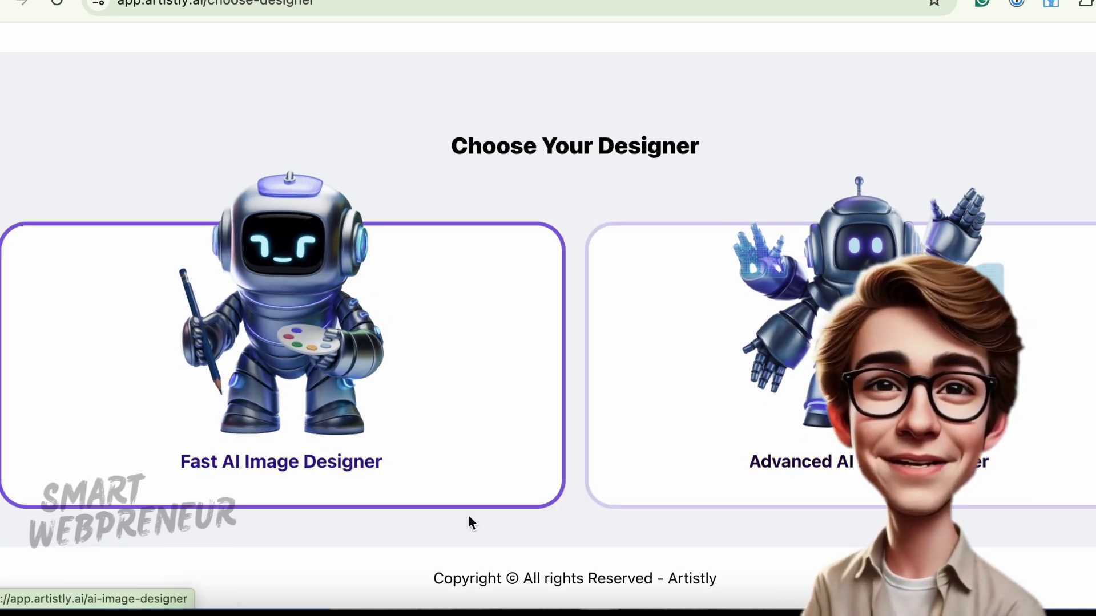
click(374, 399)
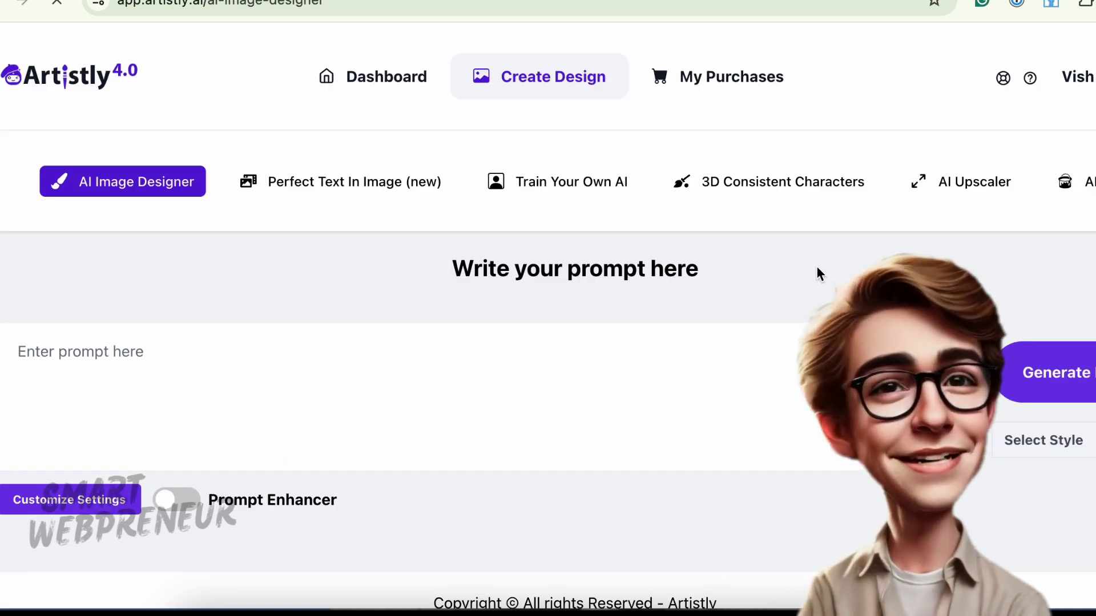
scroll(816, 266, down, 1)
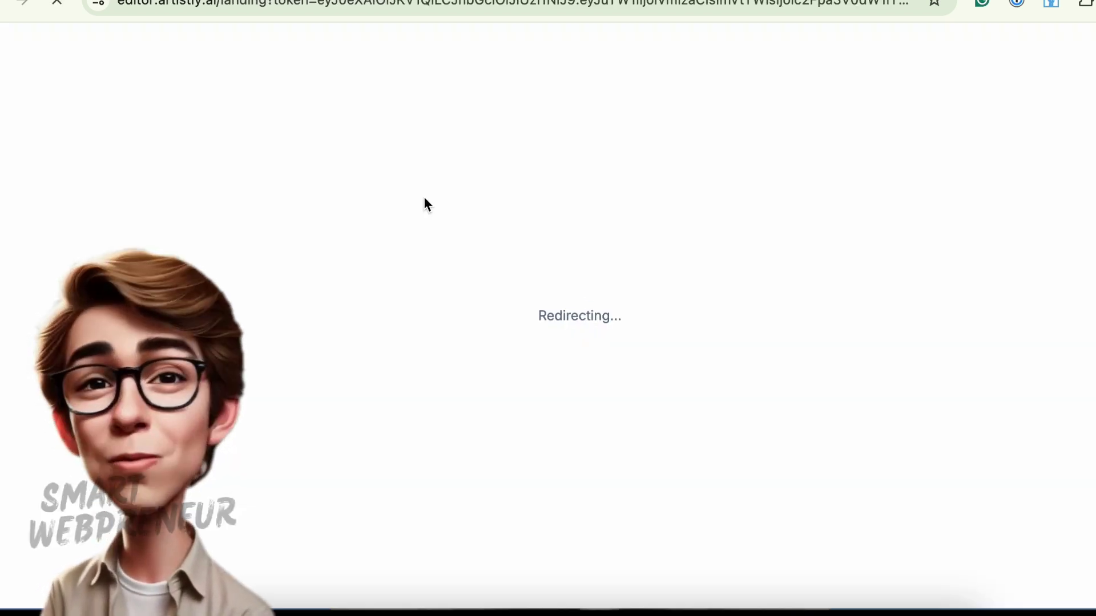
- Browse the editor's templates and recent projects, then go back to Choose Your Designer
scroll(548, 393, down, 2)
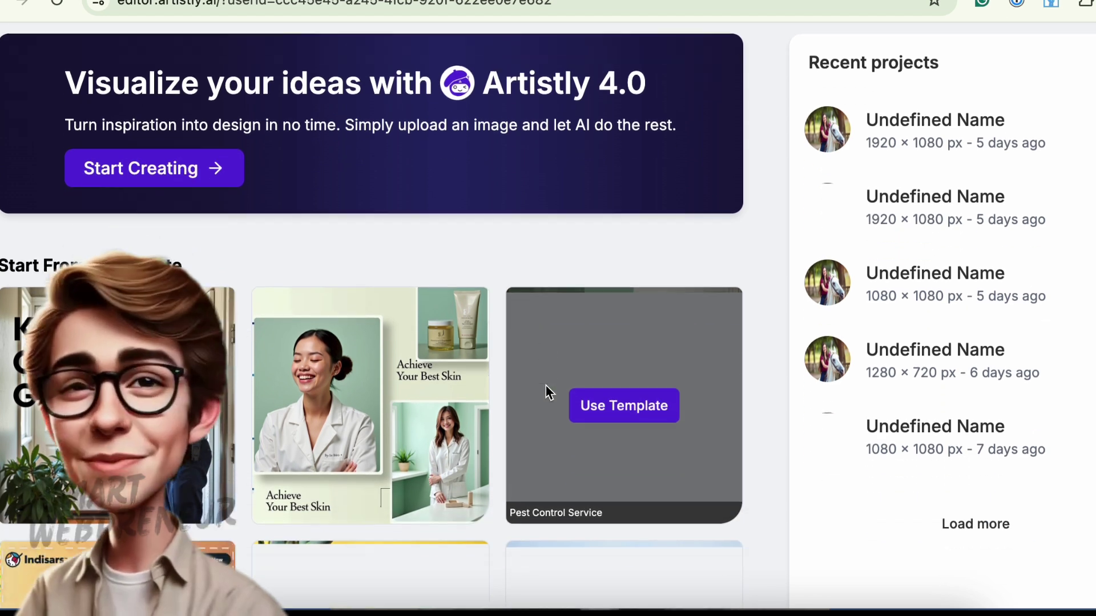
scroll(546, 393, down, 12)
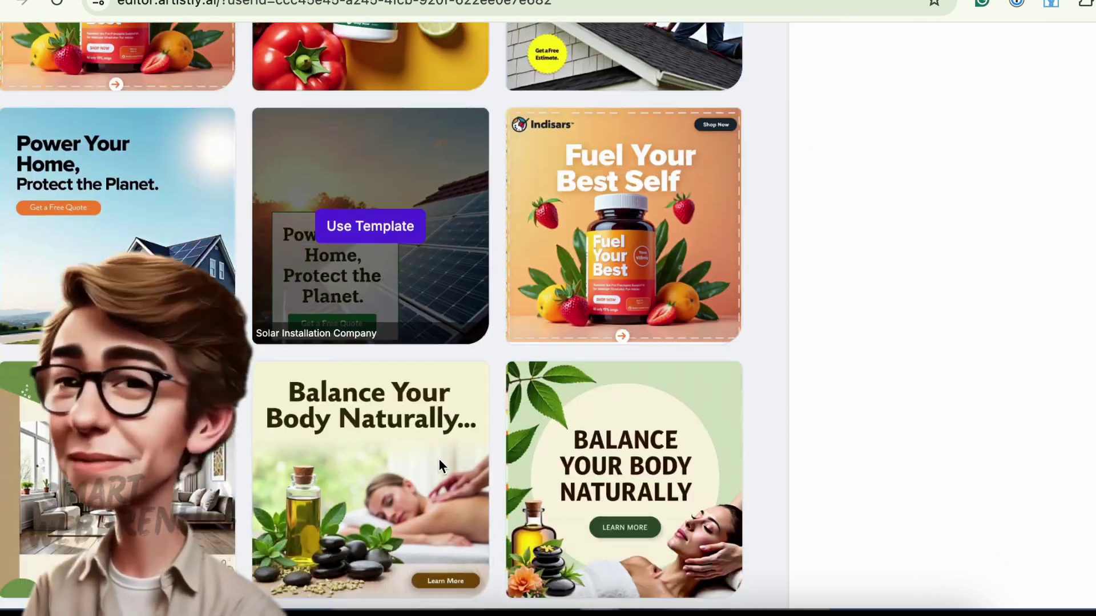
scroll(440, 467, down, 2)
scroll(439, 467, up, 15)
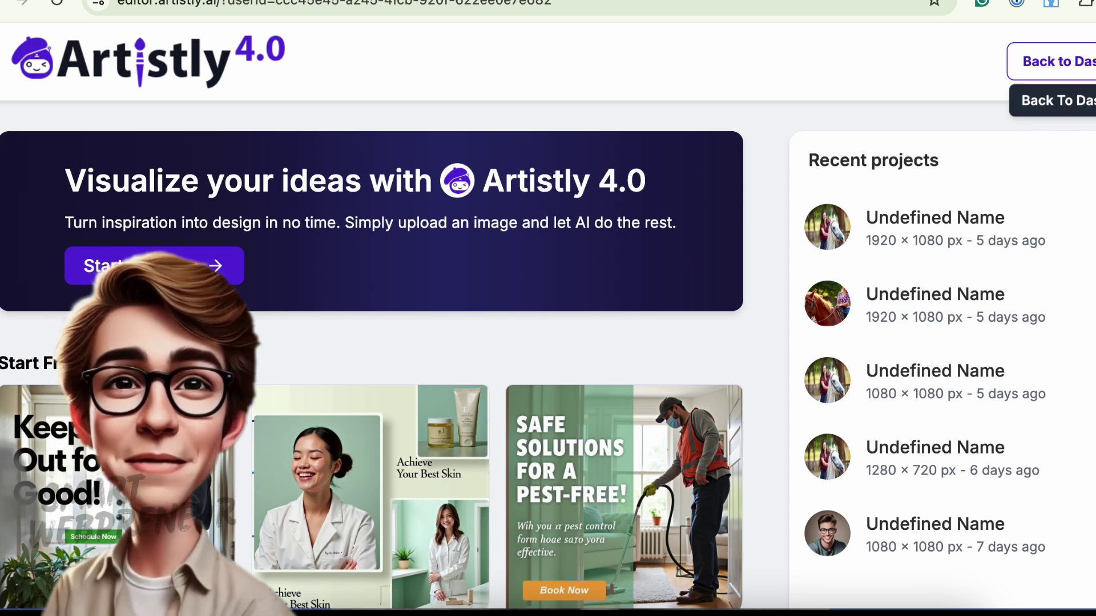
click(1056, 61)
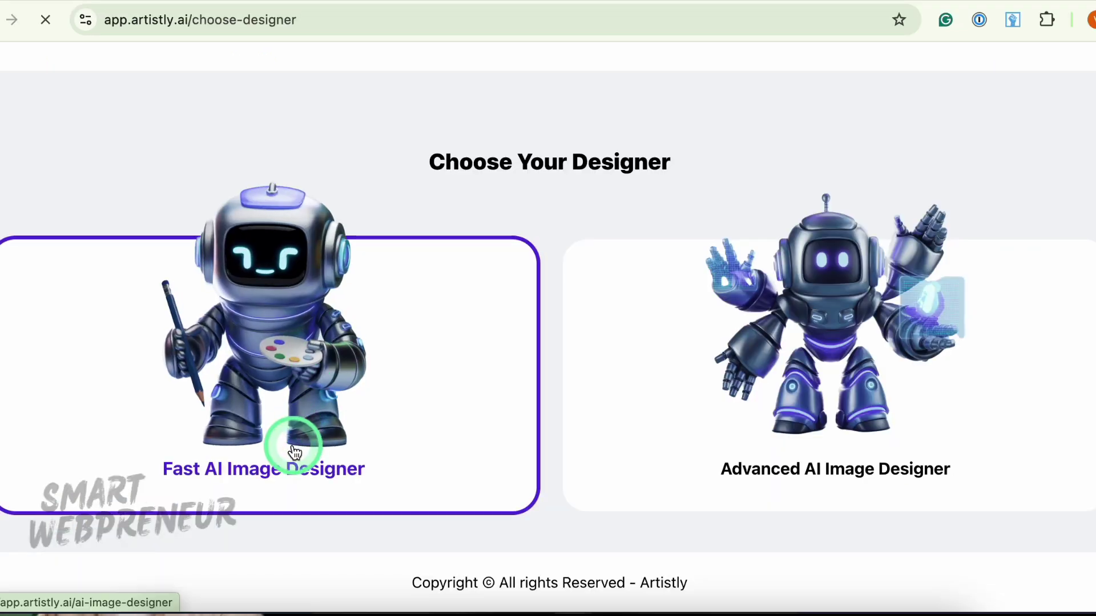
- Open the Perfect Text In Image tool and preview T-Shirt Mockup, Social Media Posts and Memes samples
click(295, 453)
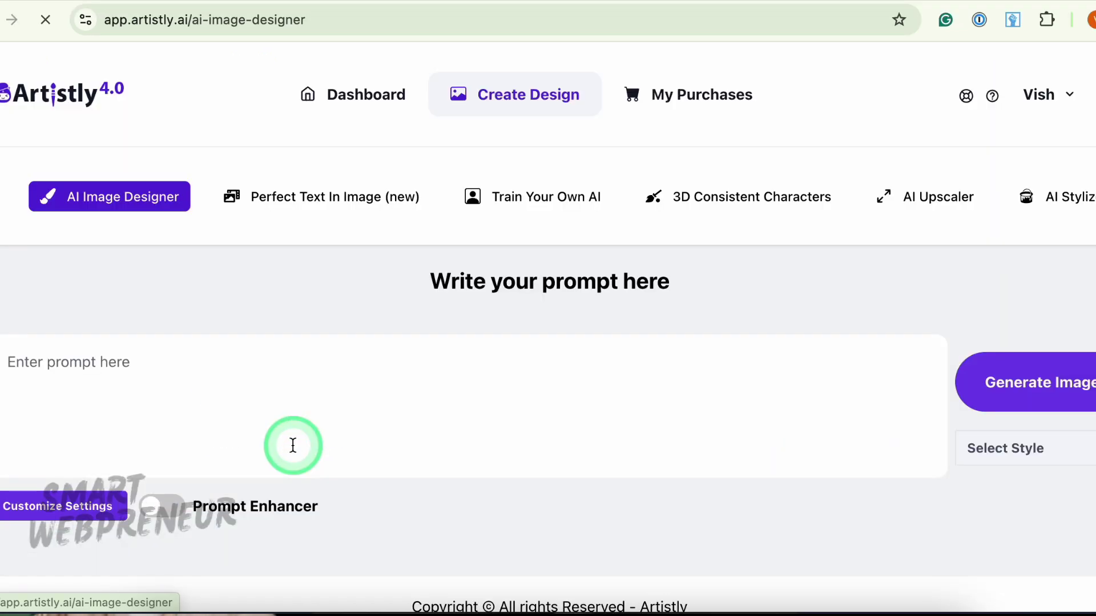
click(398, 213)
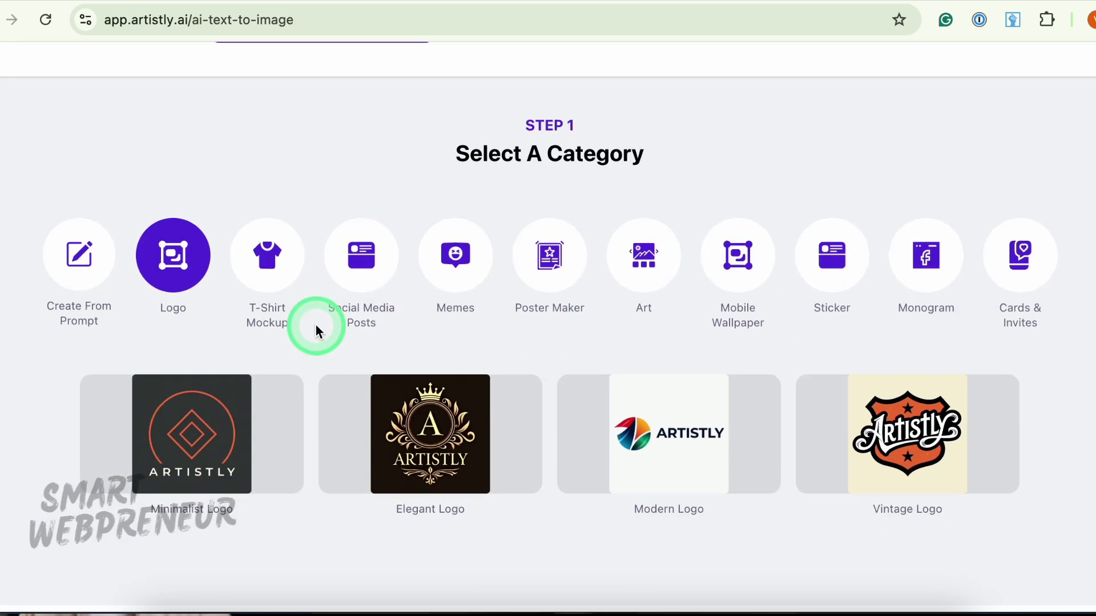
click(292, 267)
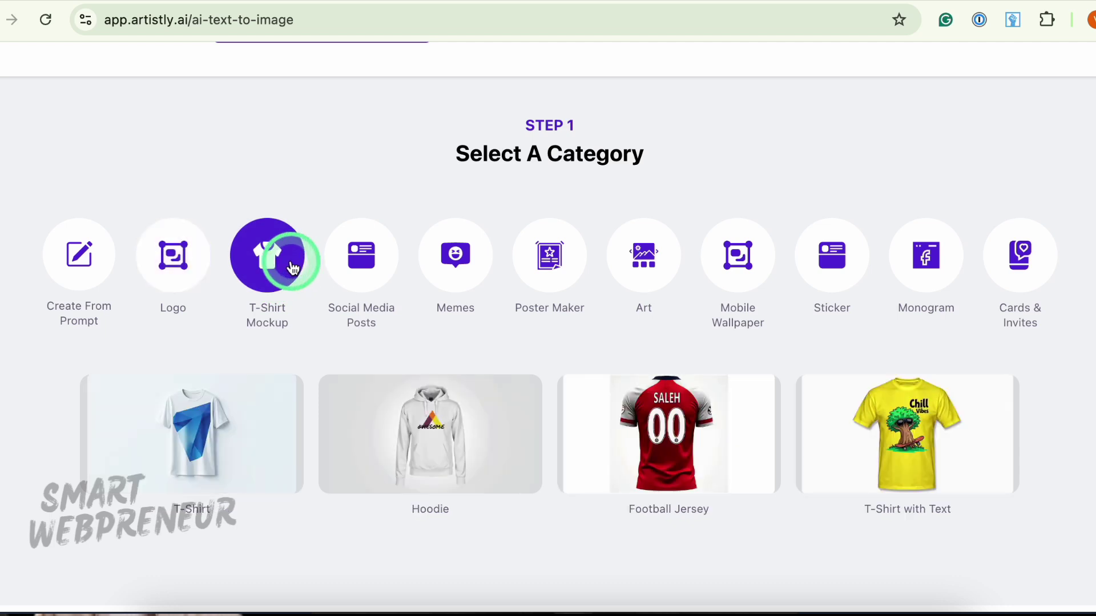
click(364, 274)
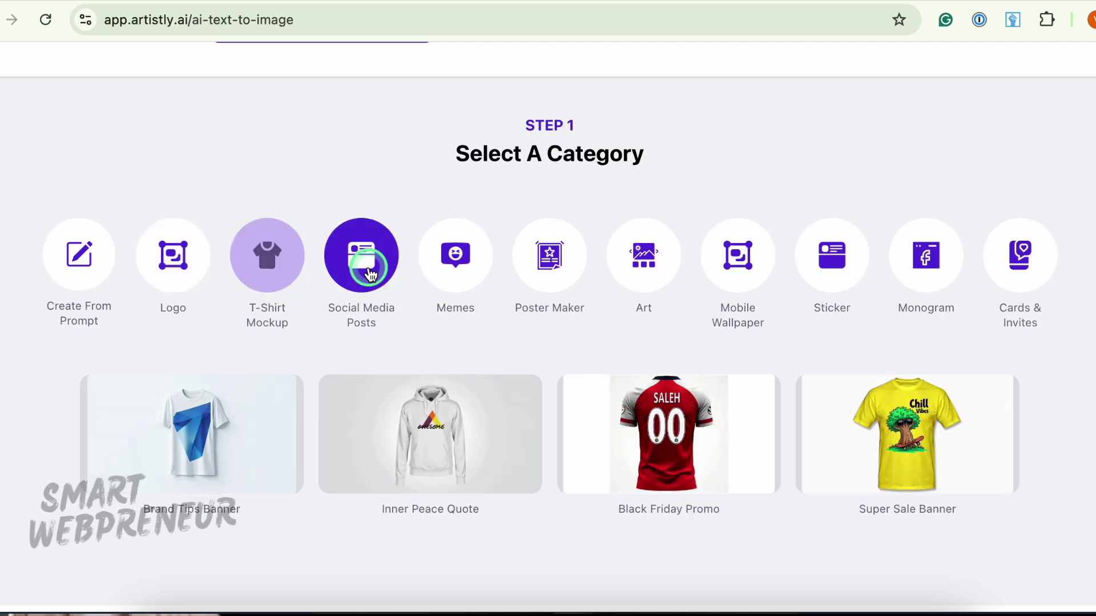
click(465, 253)
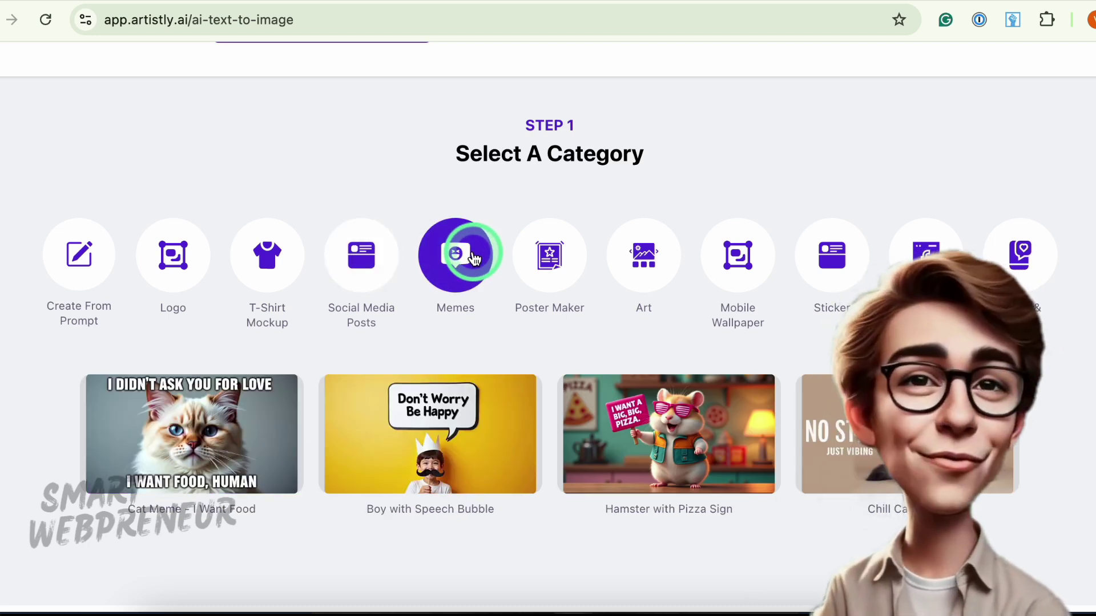
- Preview the Poster Maker, Art, Mobile Wallpaper and Sticker samples, ending back on Memes
click(559, 281)
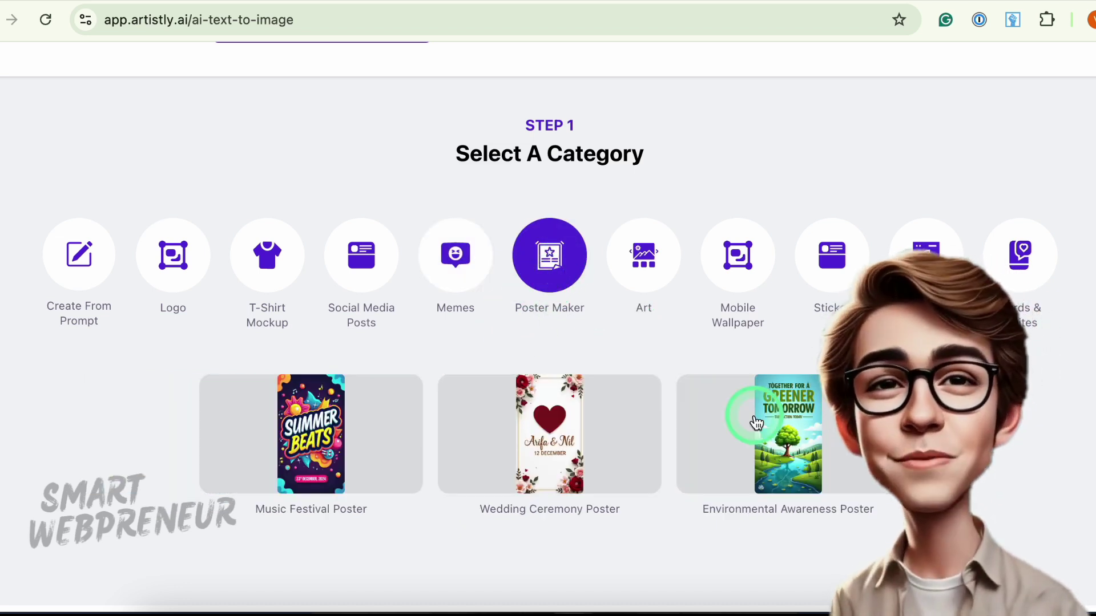
click(657, 268)
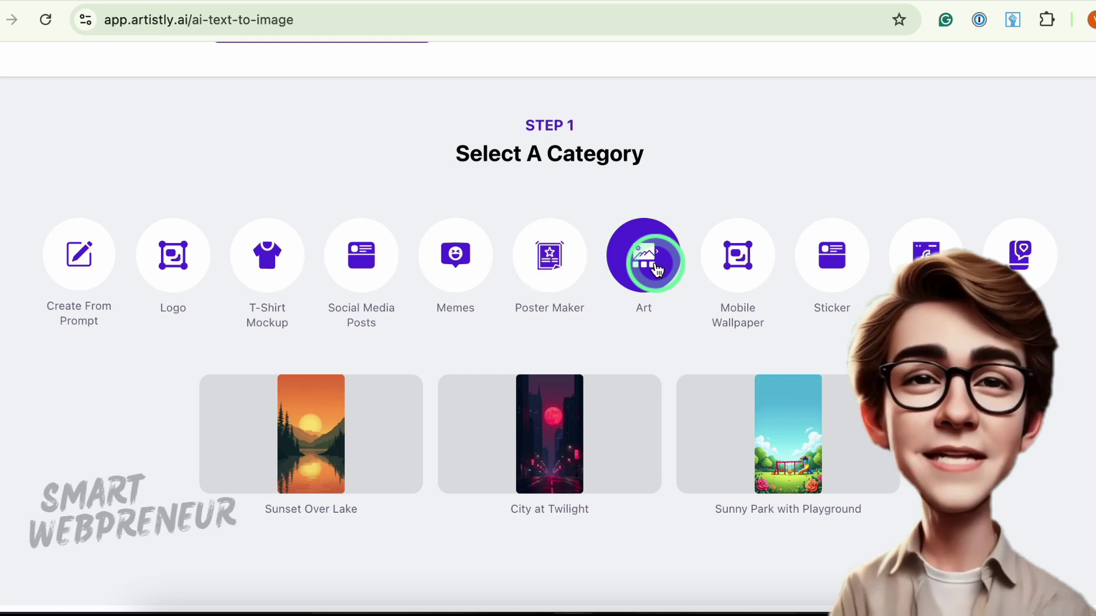
click(742, 263)
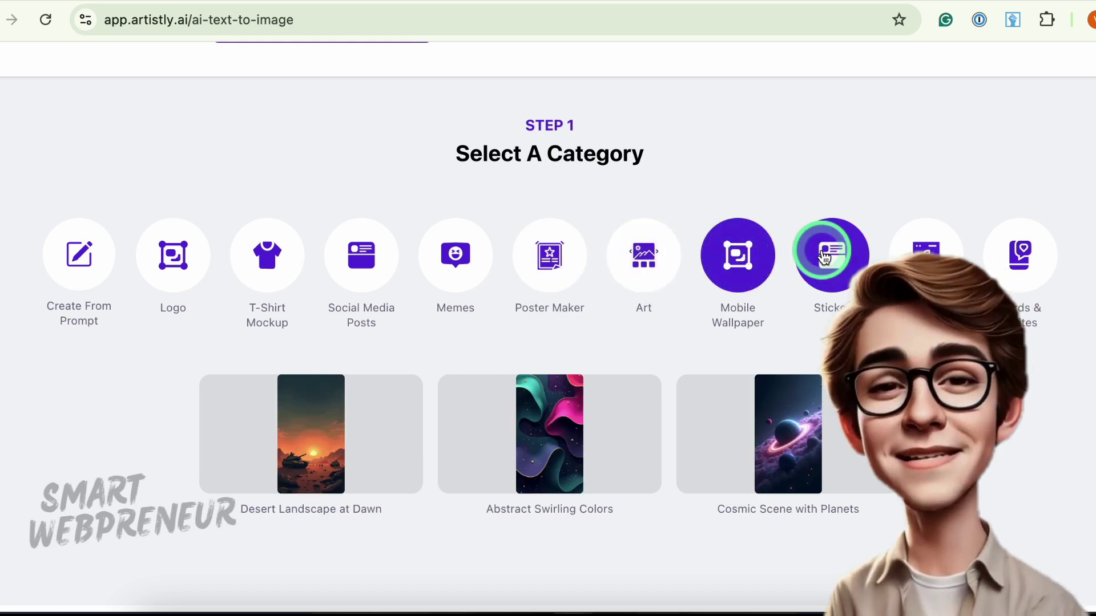
click(824, 257)
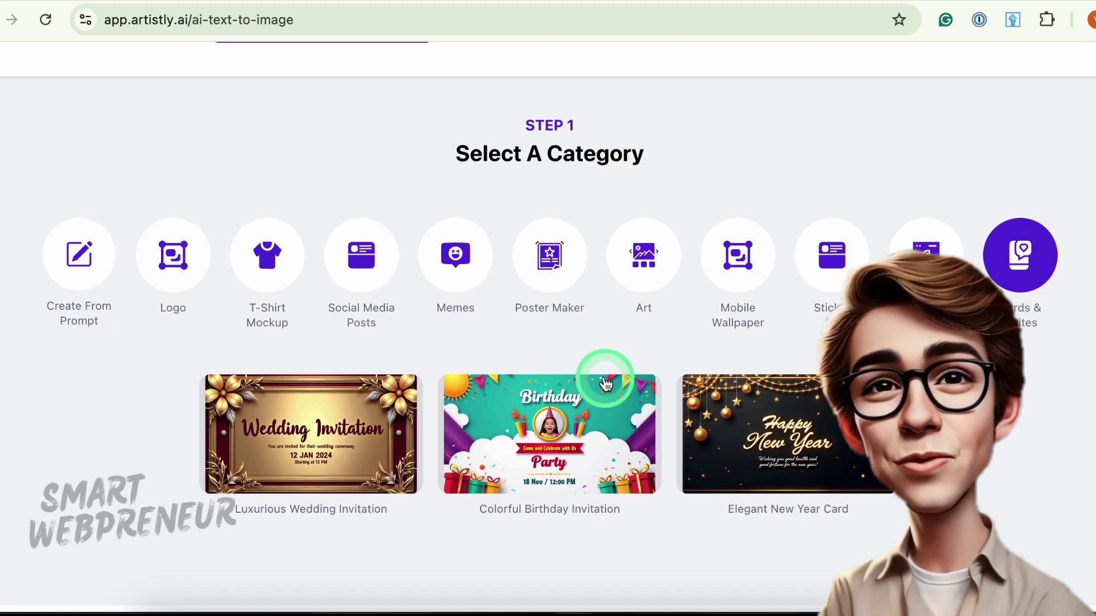
scroll(561, 341, down, 1)
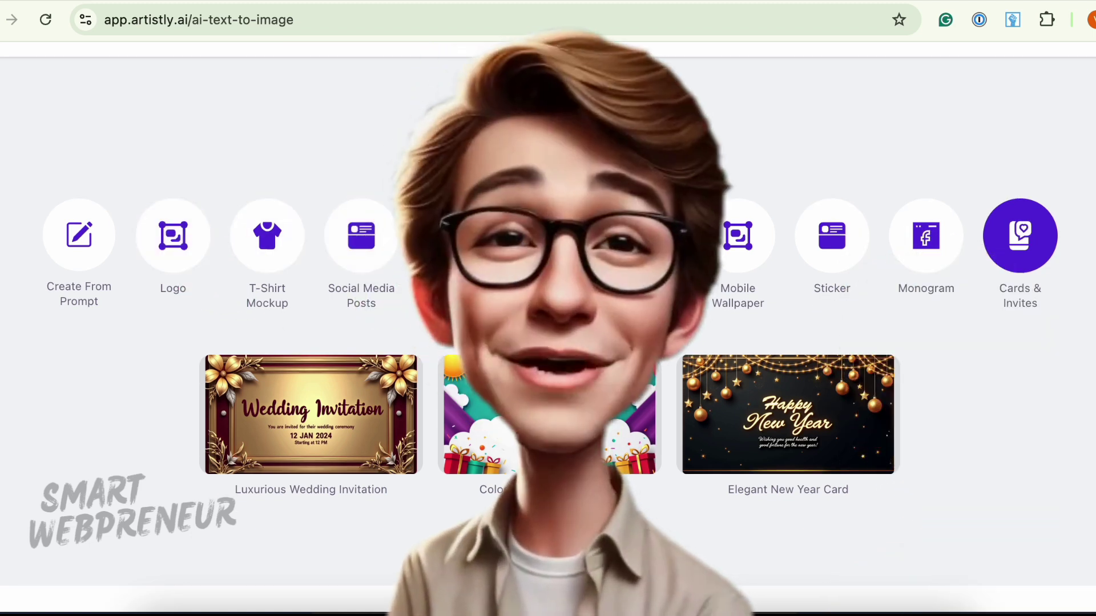
click(455, 235)
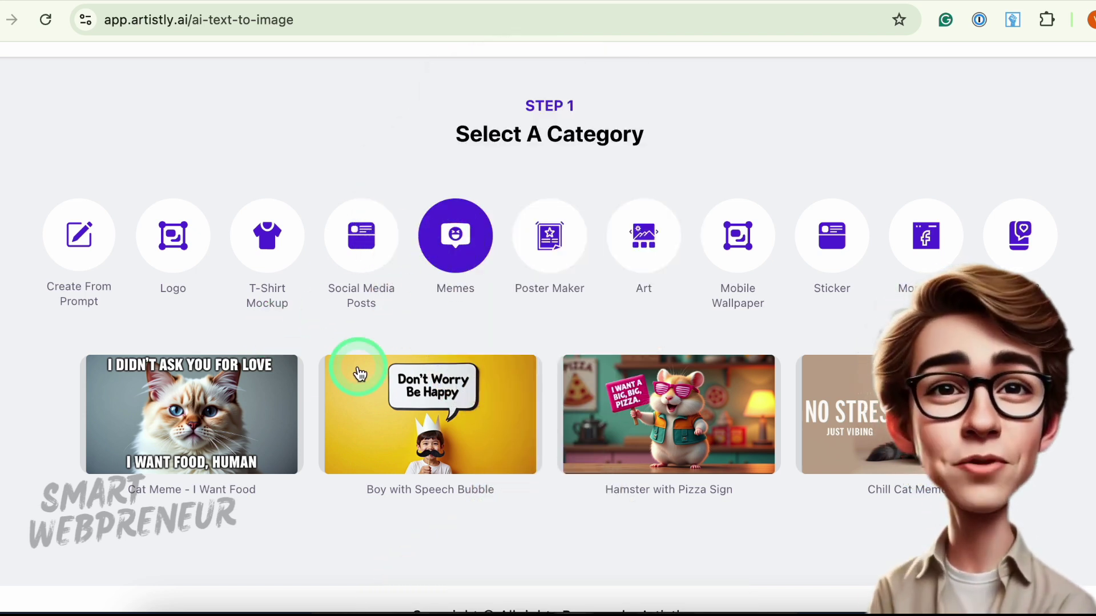
- Load the Boy with Speech Bubble prompt, making the bubble read 'I can't function without coffee' and the boy a handsome man
click(443, 408)
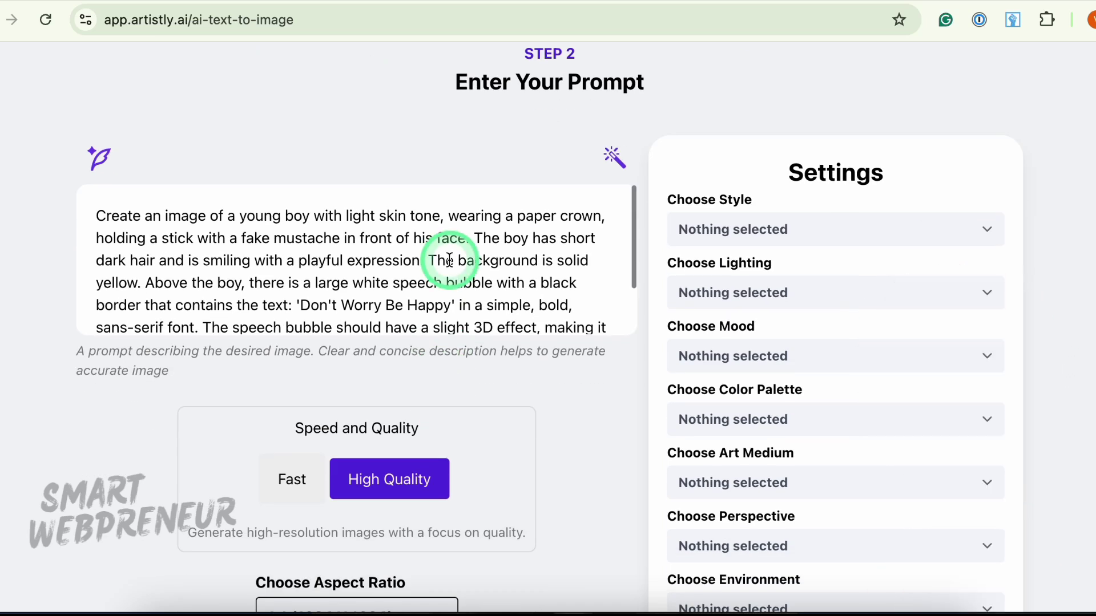
drag(299, 306, 450, 306)
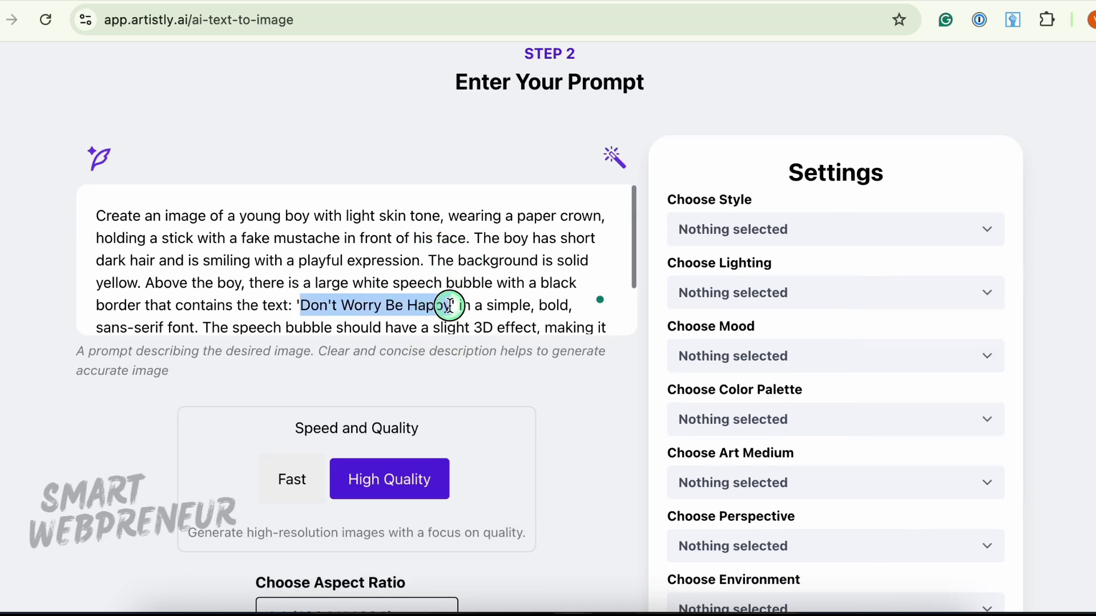
text(I c)
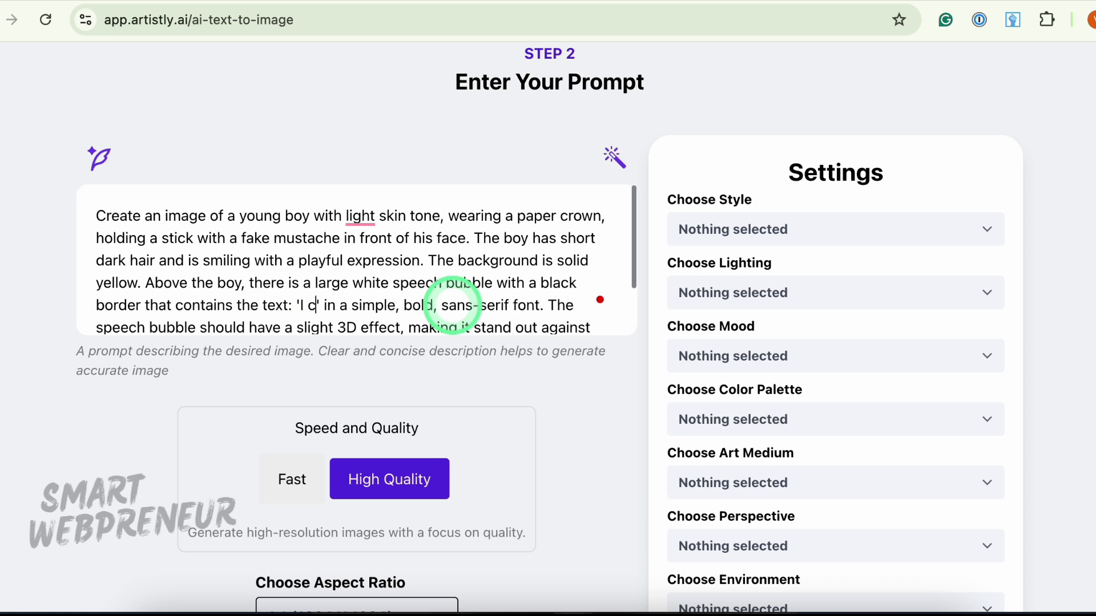
text(an't function w)
text(ithout coffee)
drag(161, 216, 255, 216)
text(handsome ma)
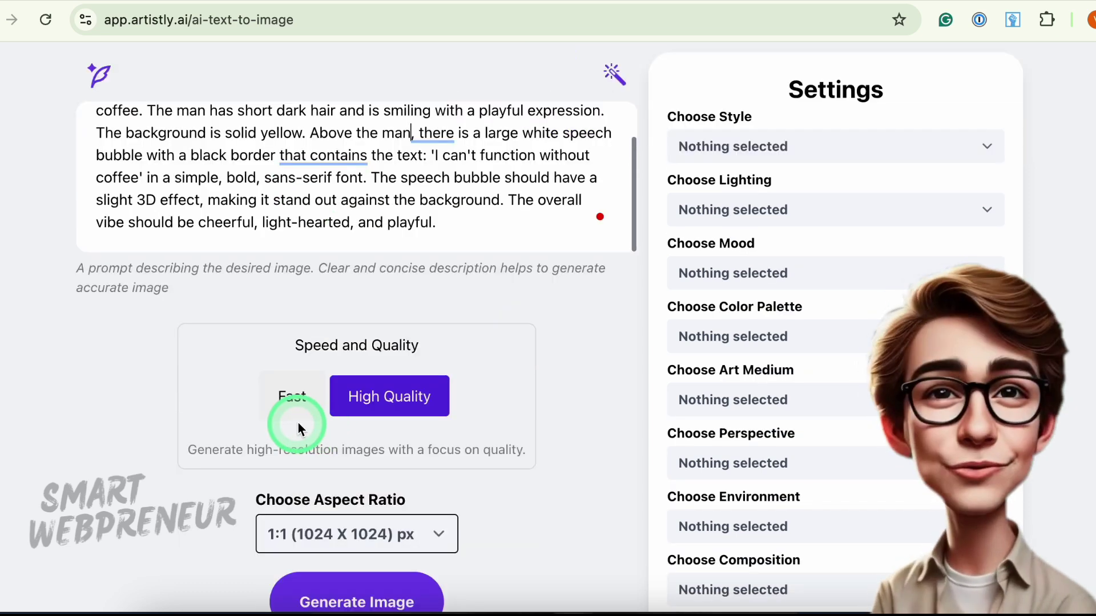
- Generate the image in High Quality at the default 1:1 aspect ratio
click(298, 426)
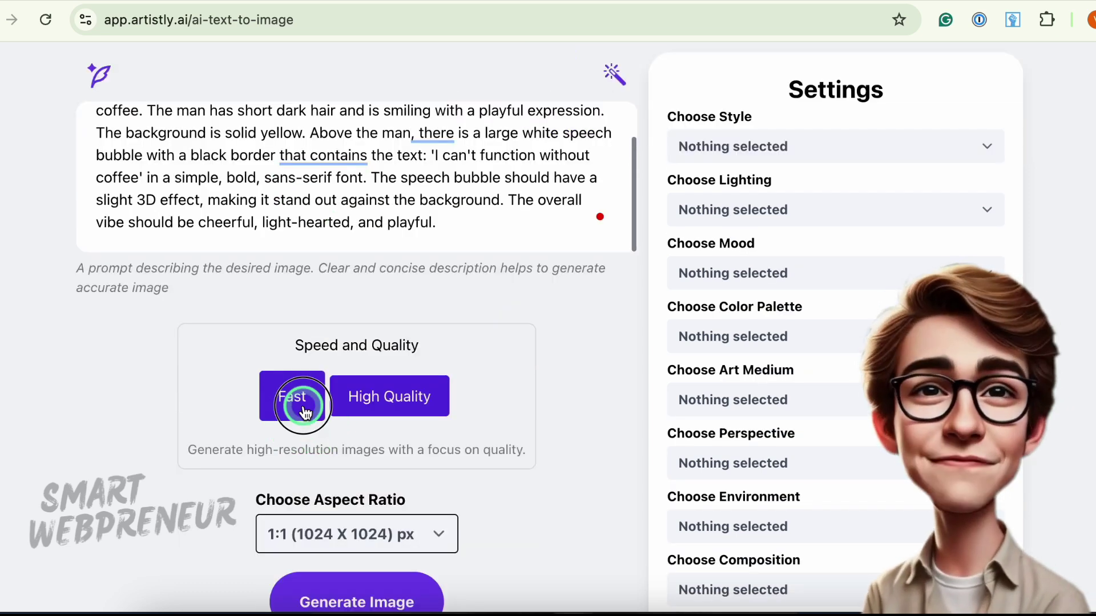
click(391, 402)
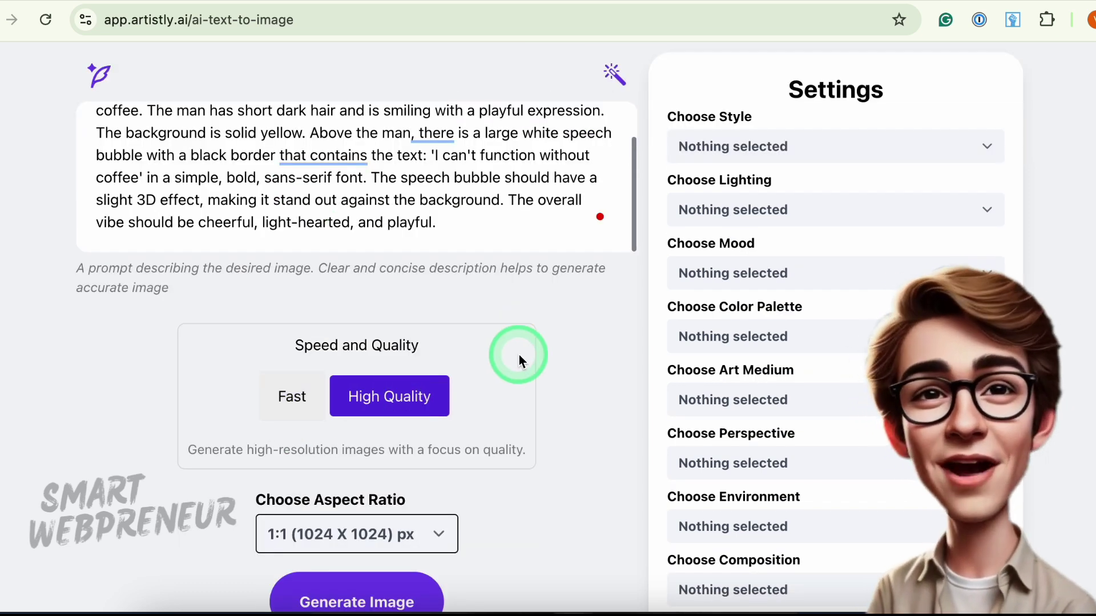
scroll(519, 354, down, 3)
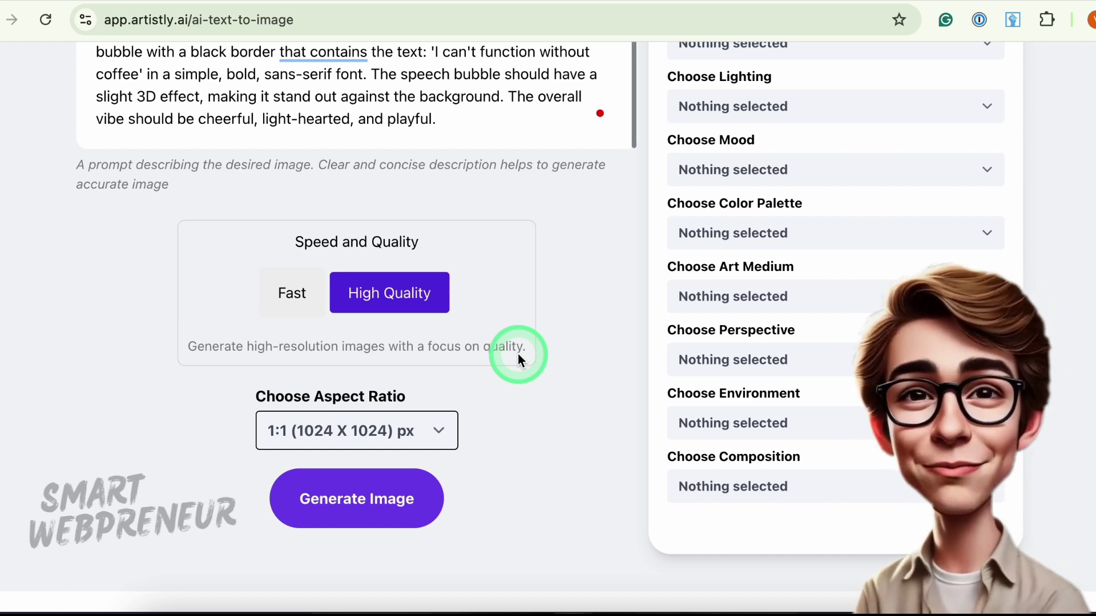
scroll(518, 354, down, 1)
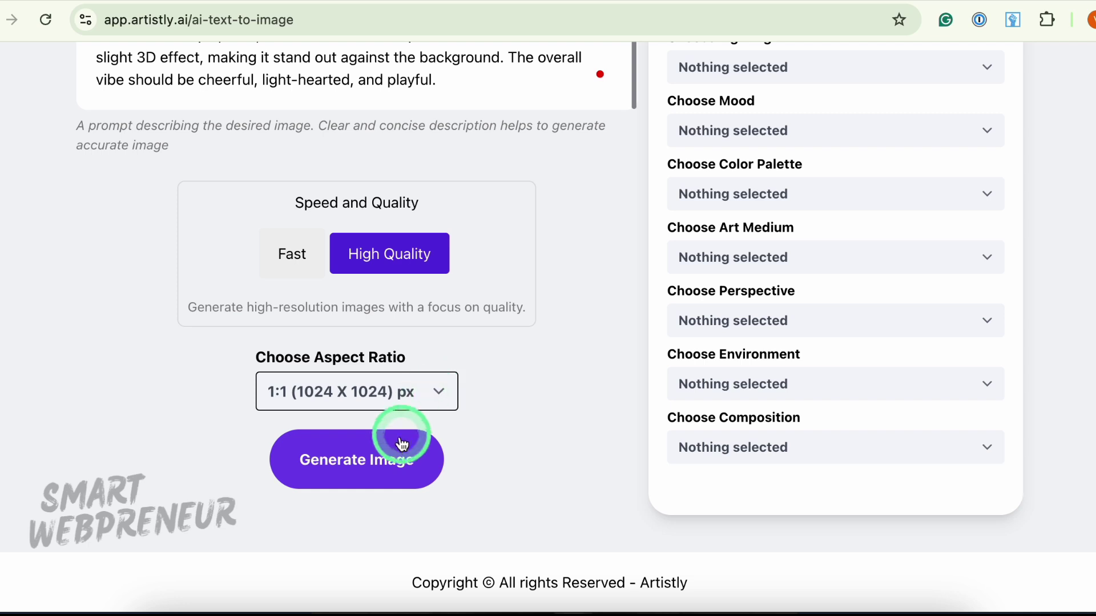
click(364, 475)
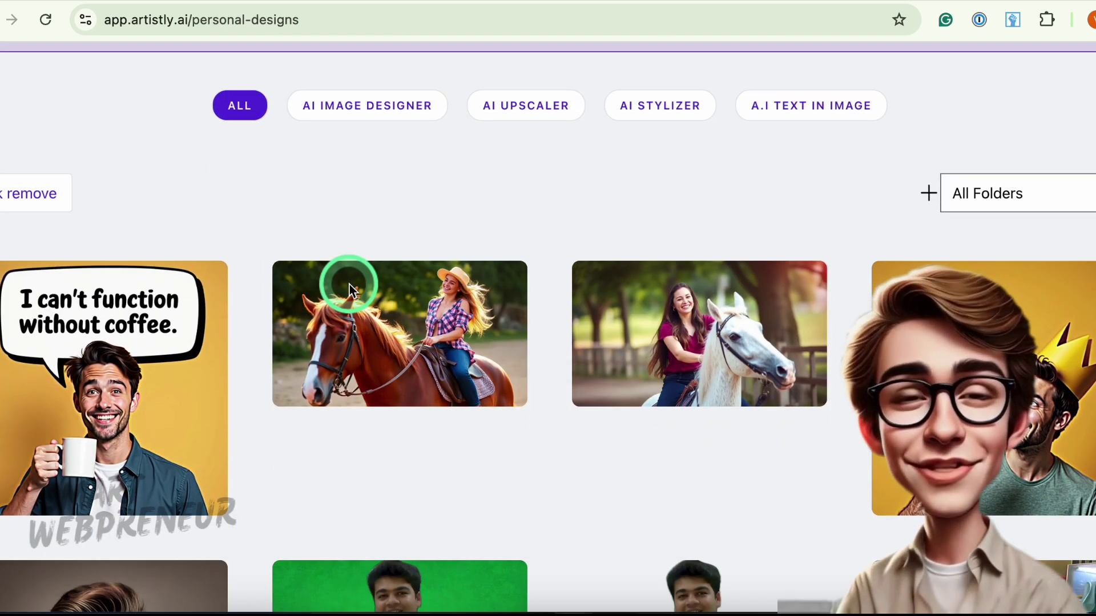
- View the coffee design's details: ai-text-to-image, 1:1, 1024 x 1024, completed
click(62, 391)
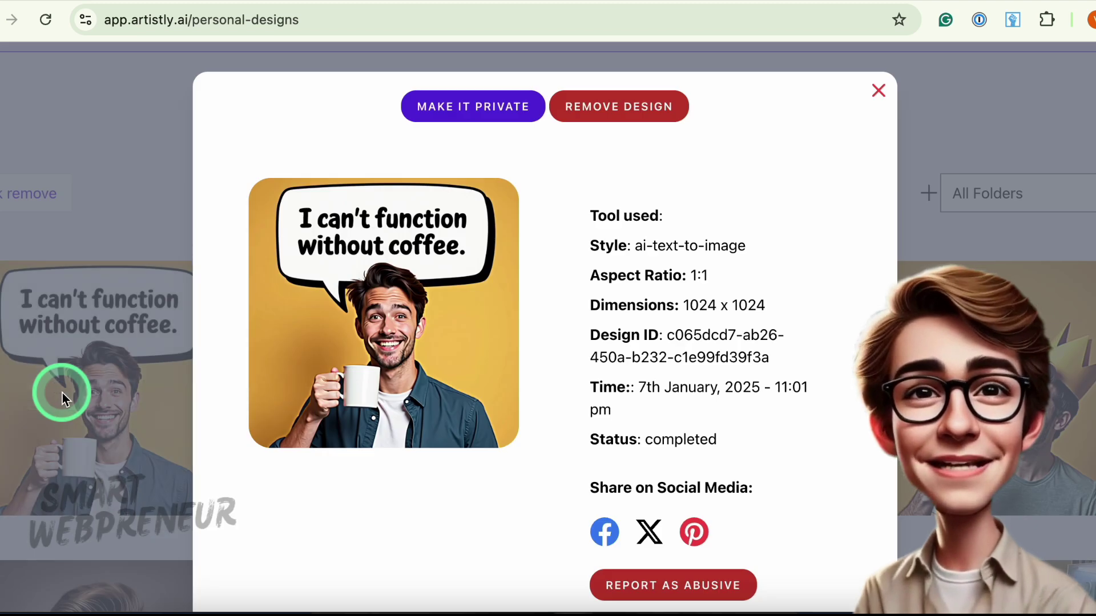
scroll(370, 314, up, 5)
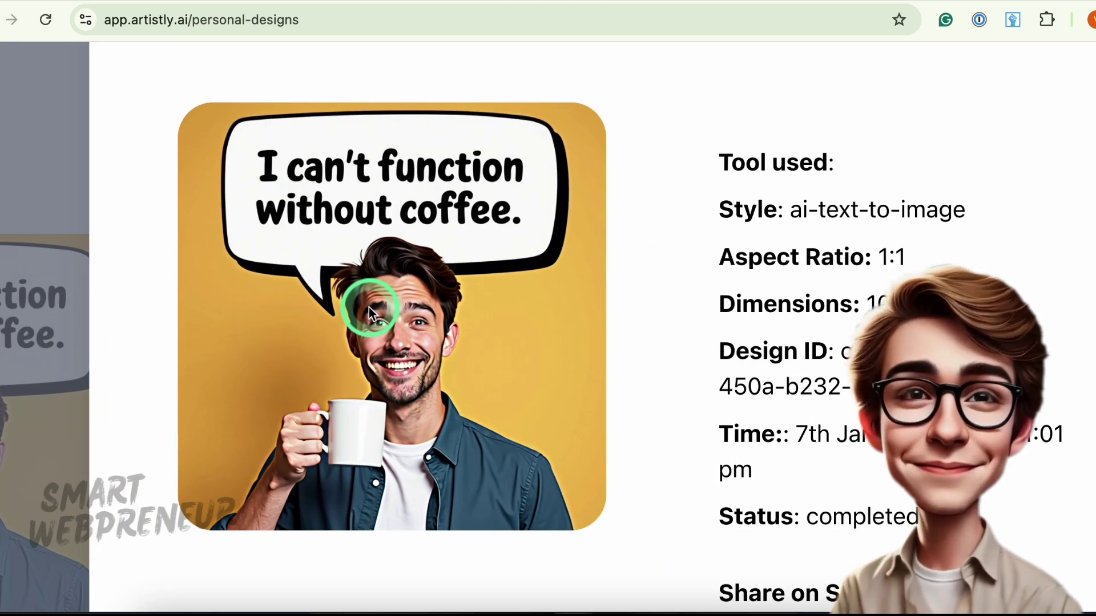
scroll(368, 307, up, 5)
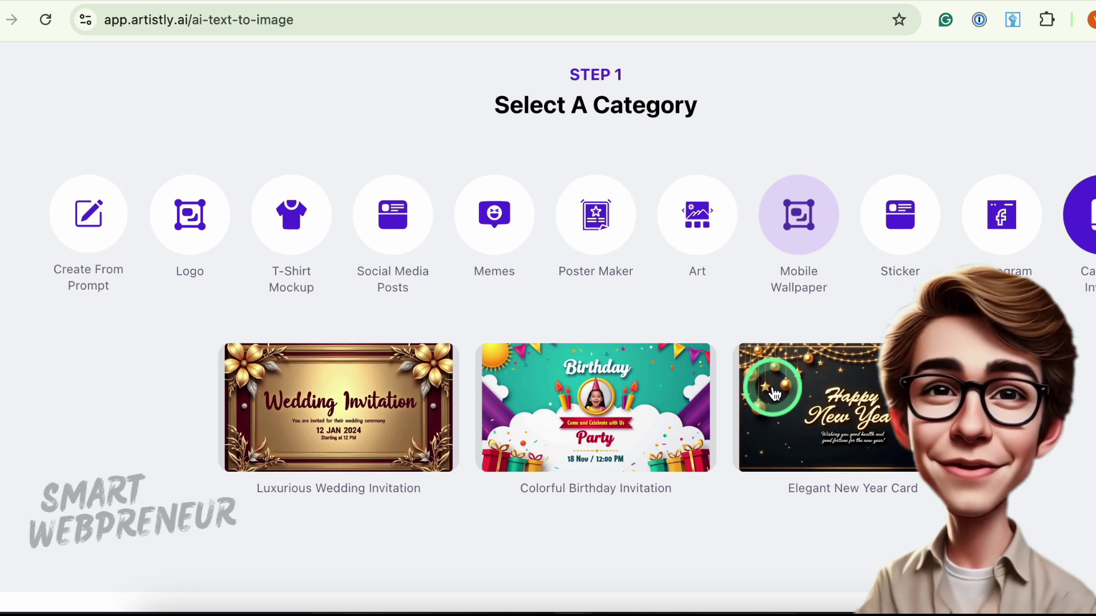
- Pick the Inner Peace Quote template from the Social Media Posts examples
scroll(397, 420, down, 2)
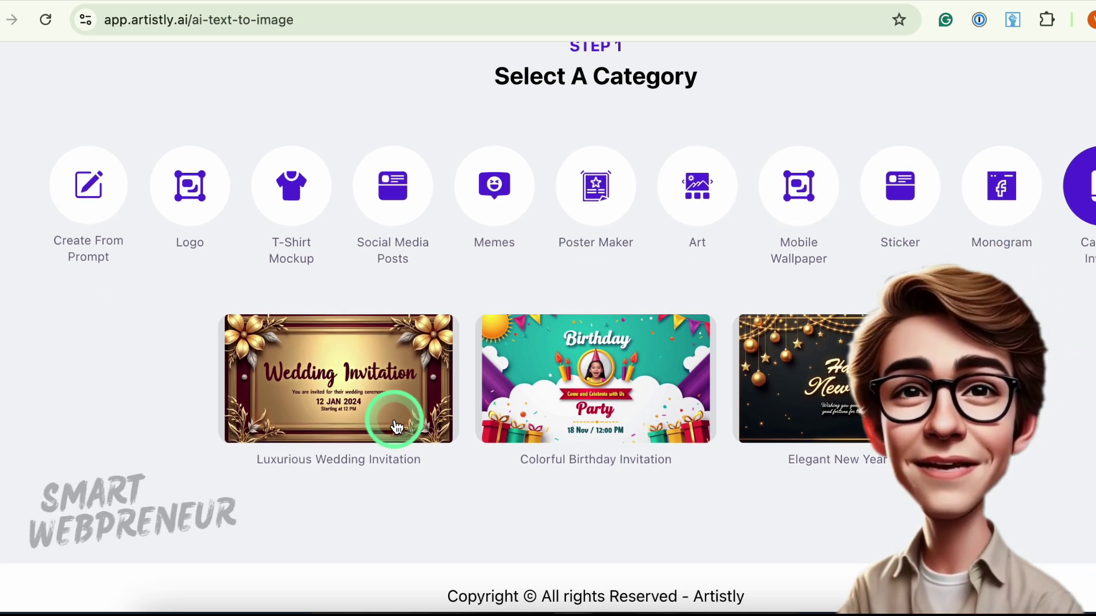
click(770, 186)
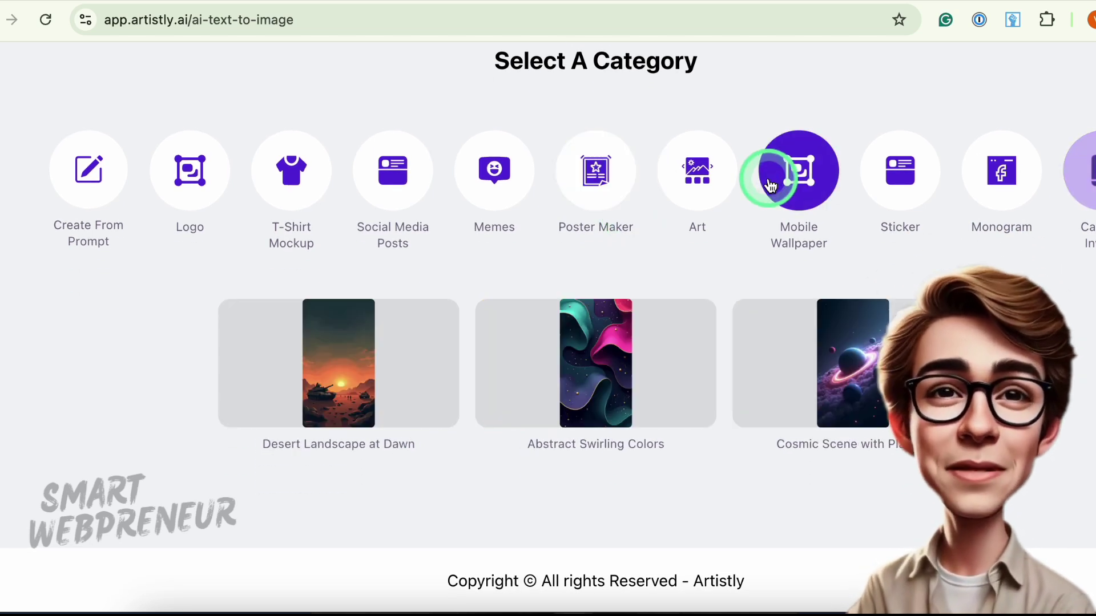
click(407, 186)
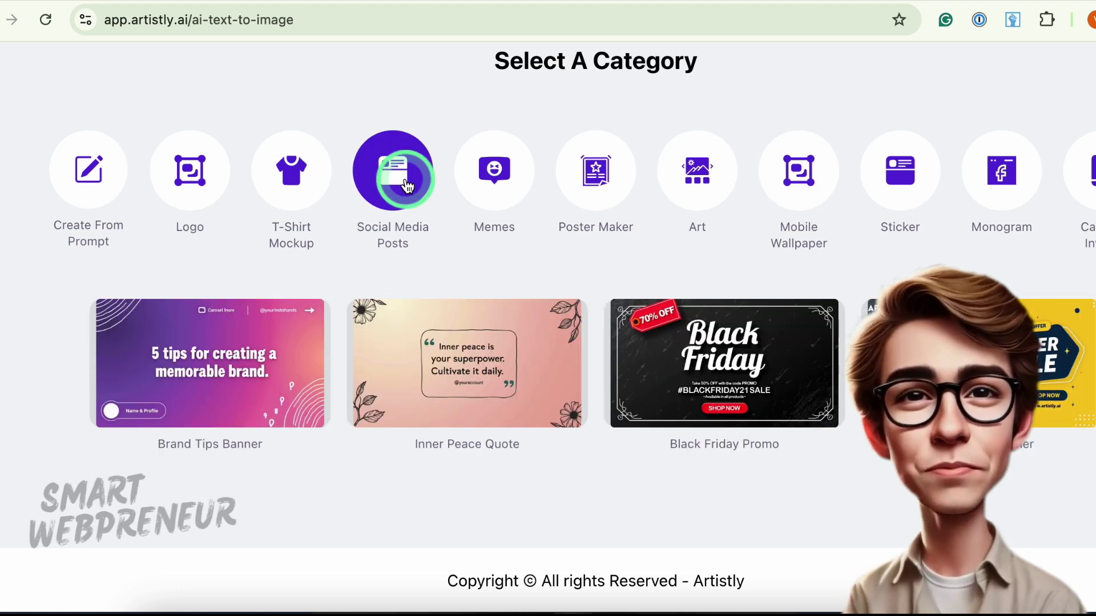
click(345, 450)
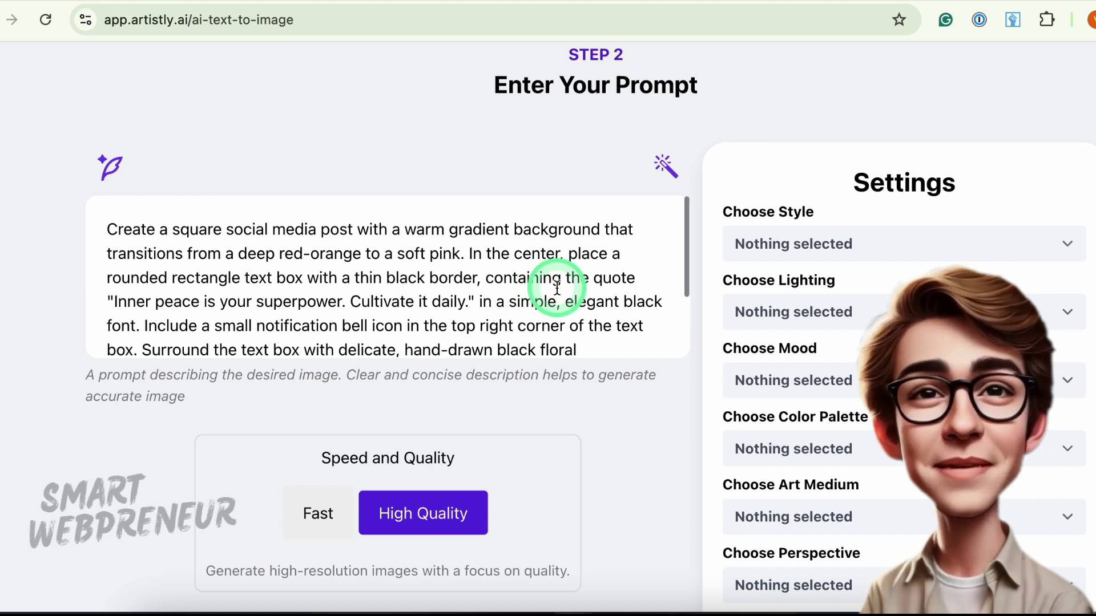
- Change the prompt's quote to 'I am the BEST' and replace the handle with the user's own
scroll(557, 288, down, 1)
drag(115, 264, 468, 258)
text(I am the)
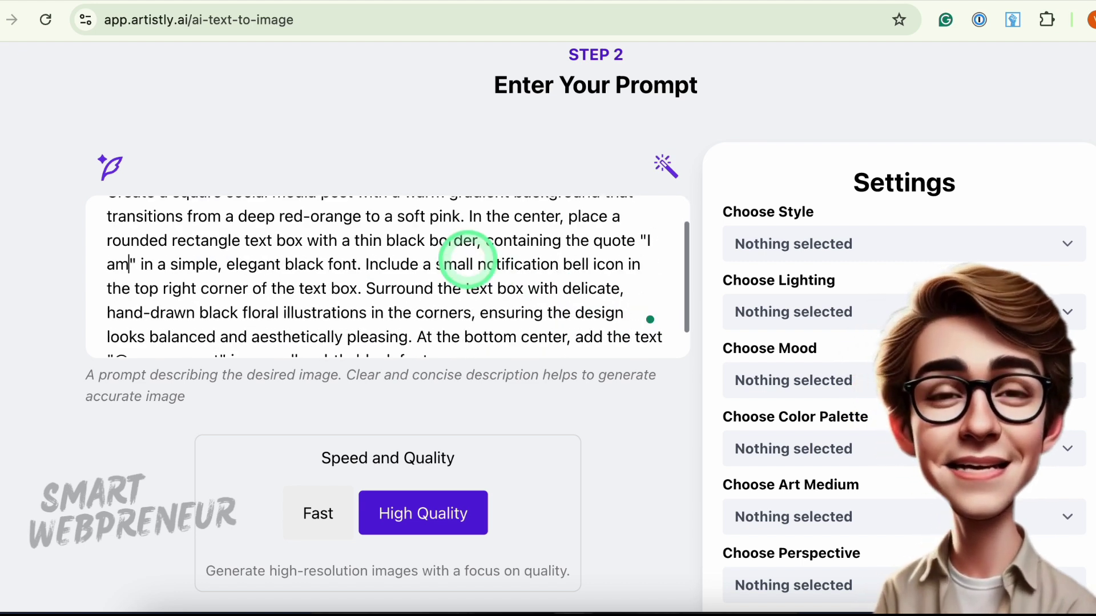
text( BEST)
scroll(464, 252, down, 1)
drag(186, 325, 276, 325)
text(smartweb)
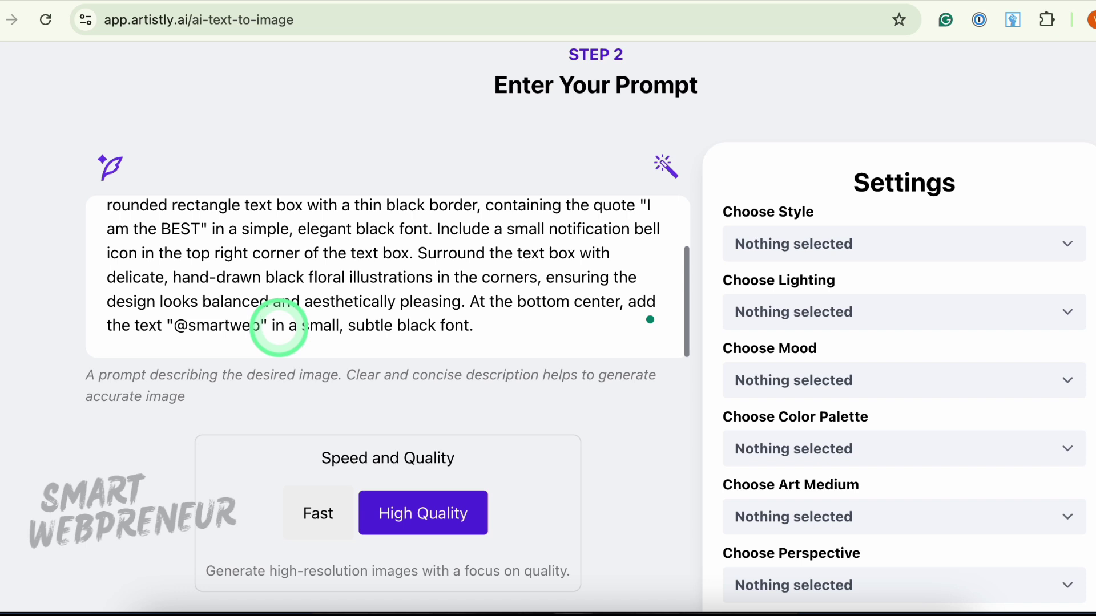
text(preneur)
- Set the aspect ratio to 16:9 and generate the post
scroll(584, 402, down, 5)
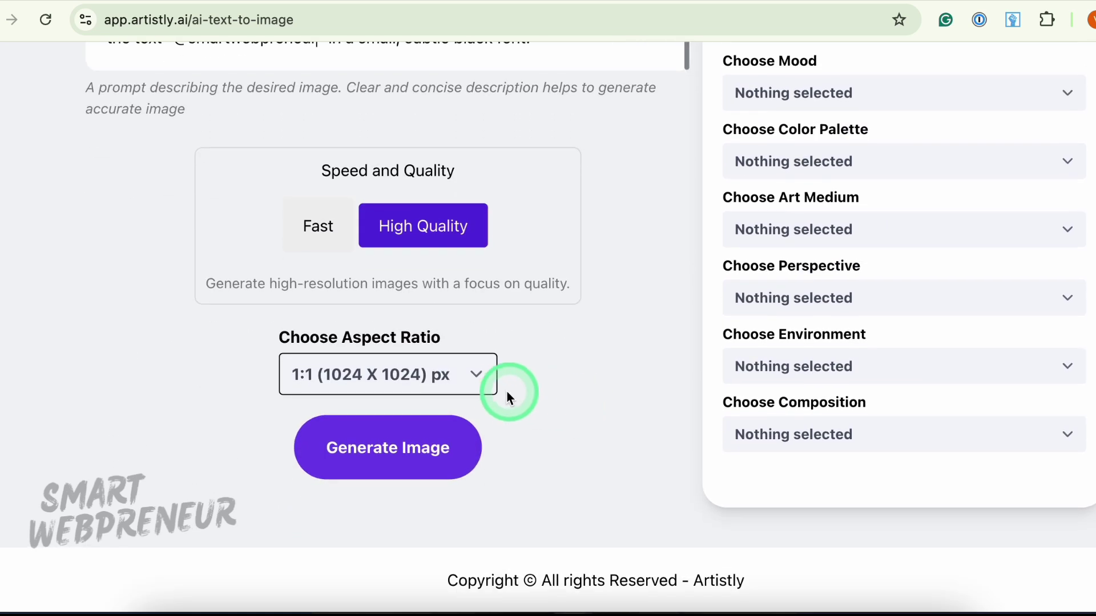
click(485, 374)
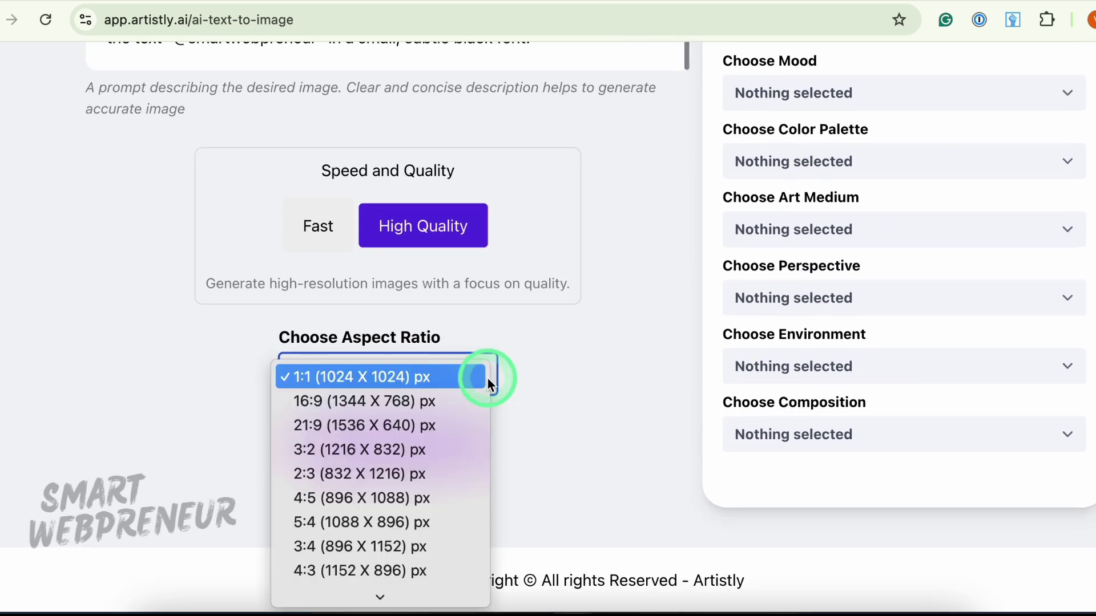
click(440, 404)
click(415, 454)
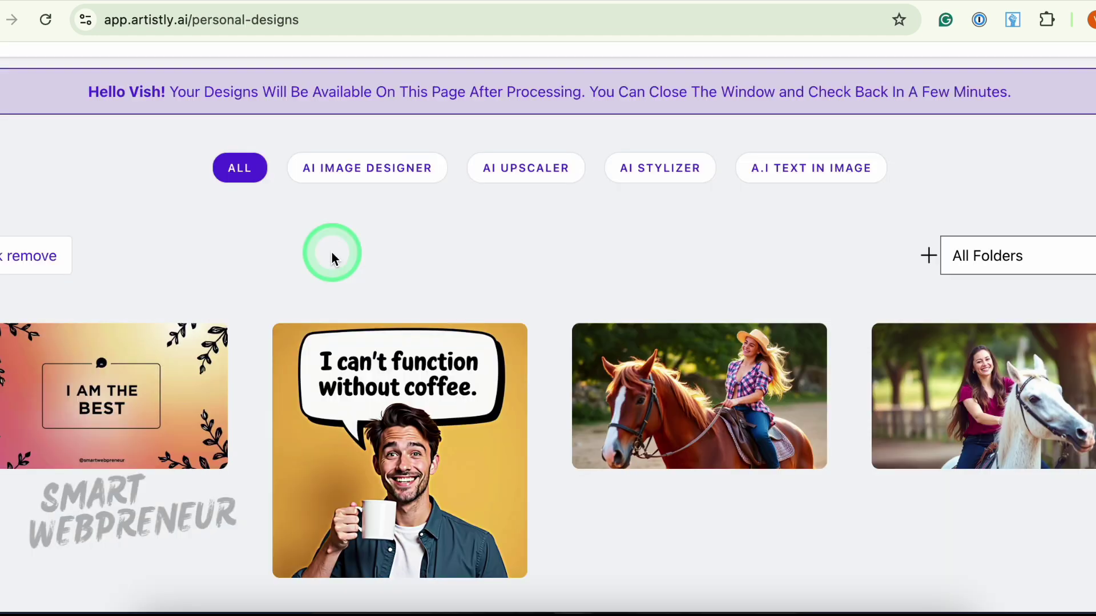
- View the 'I AM THE BEST' design's details, then open the white-horse rider photo for editing
mouse_move(135, 425)
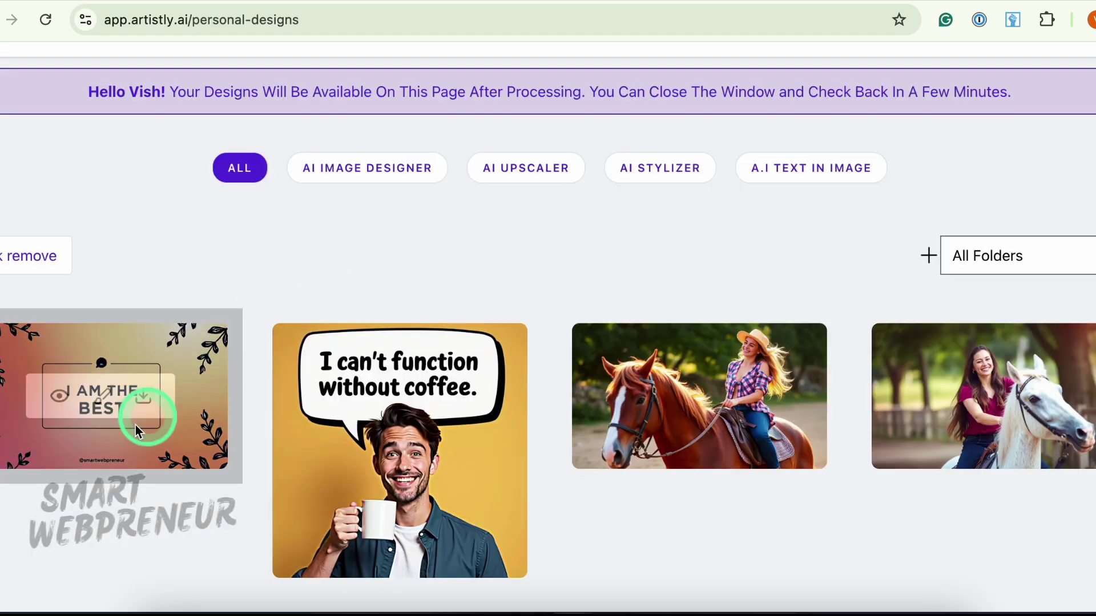
click(61, 400)
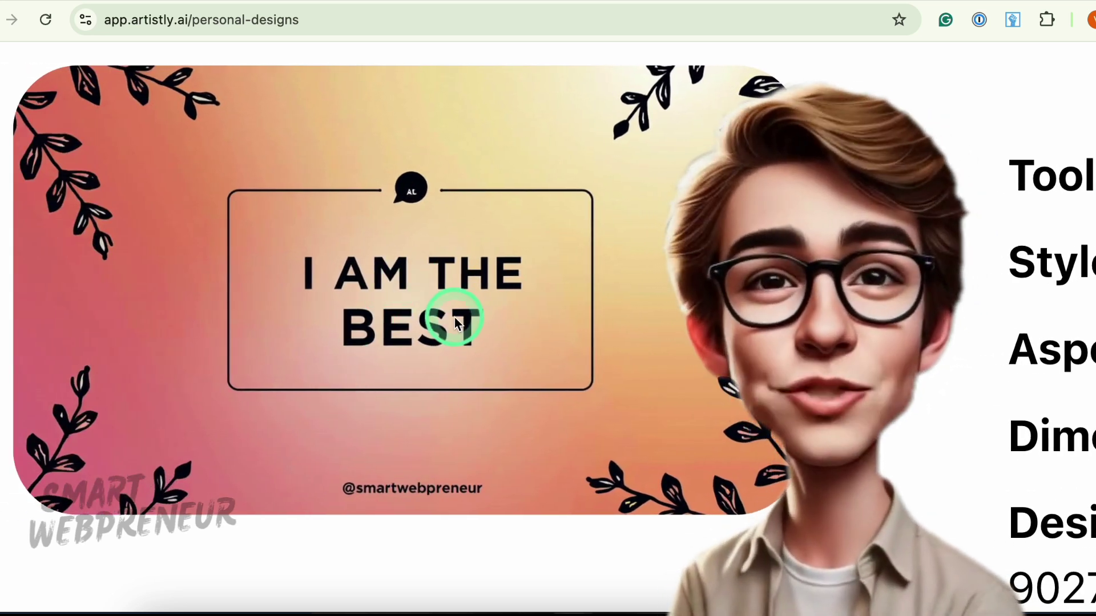
scroll(455, 322, down, 3)
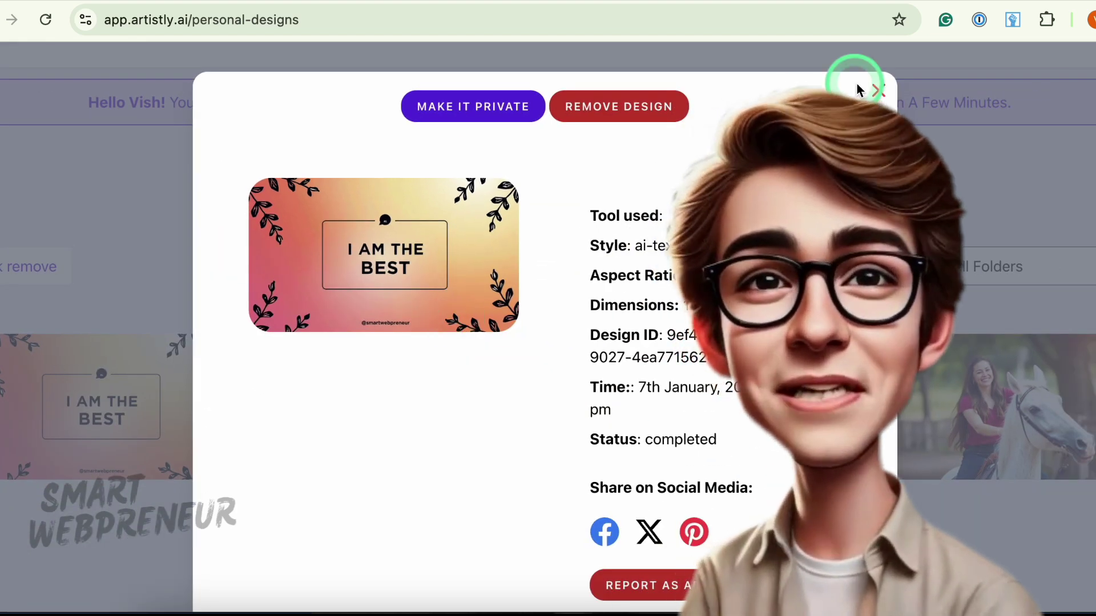
click(860, 90)
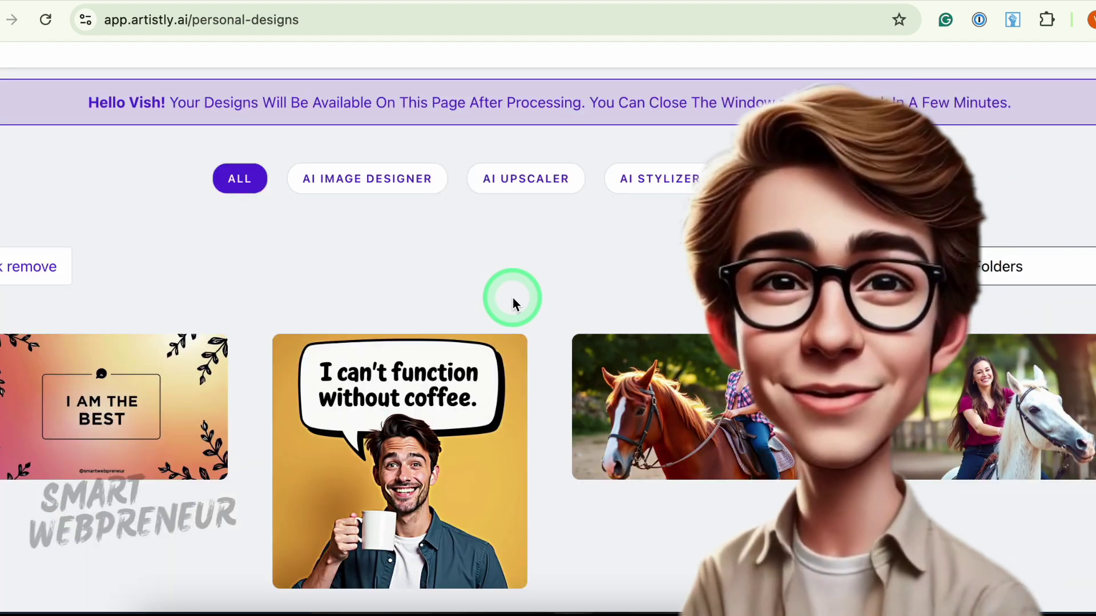
scroll(572, 244, down, 2)
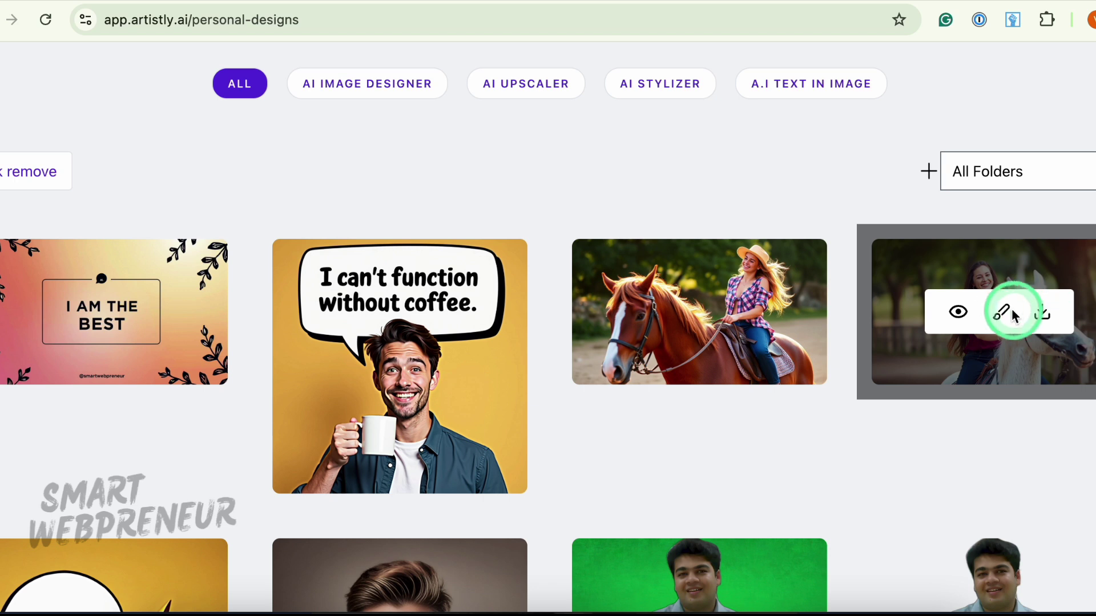
click(1004, 316)
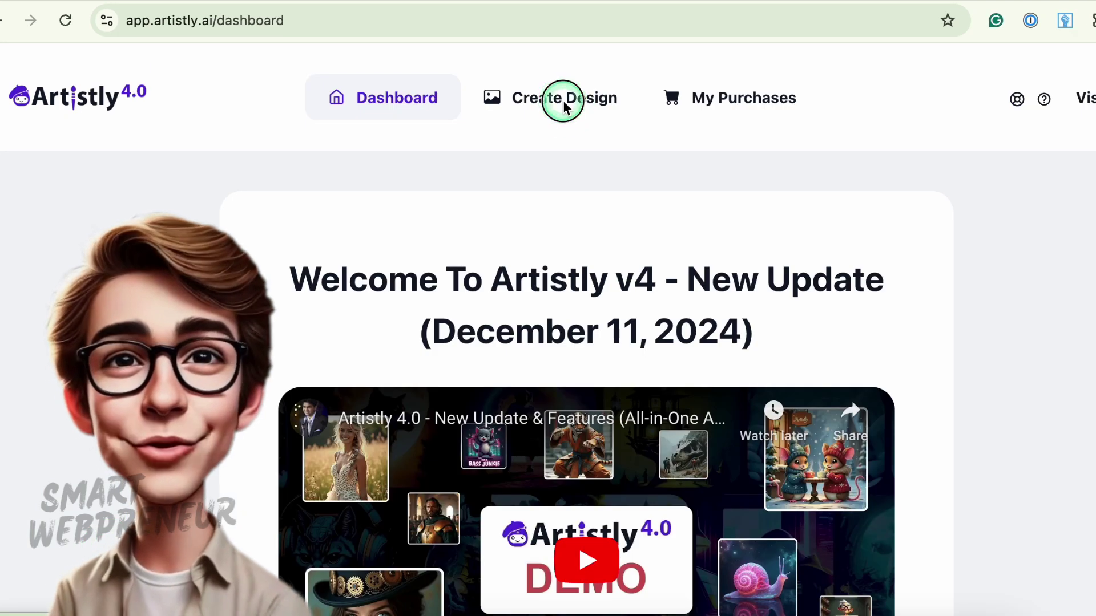
- Start a new design and browse the editor home's starter templates and recent 1920 × 1080 projects
click(547, 126)
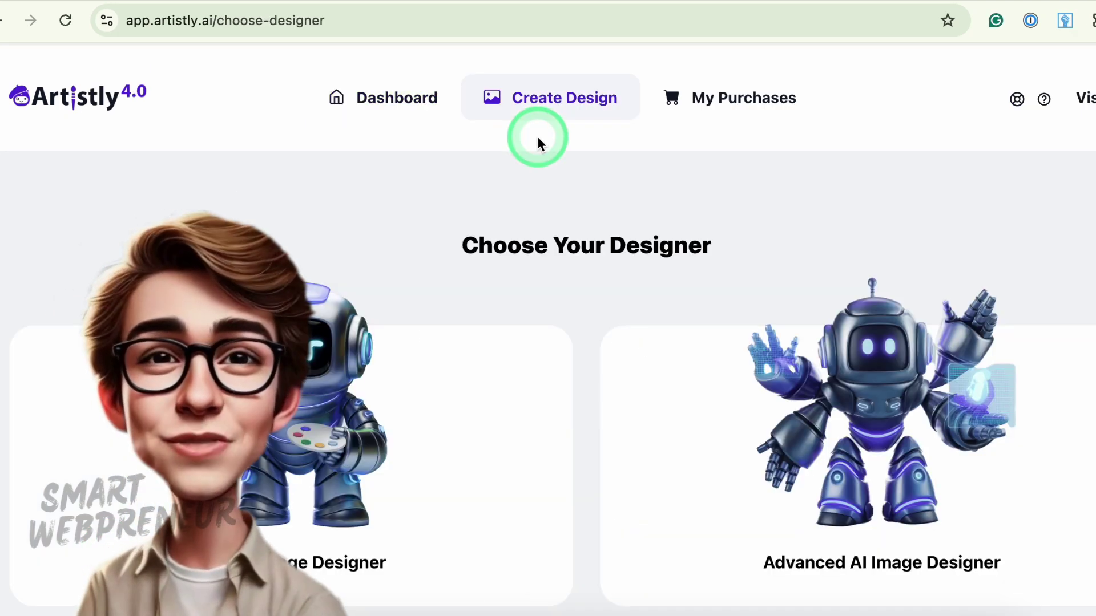
scroll(525, 239, down, 2)
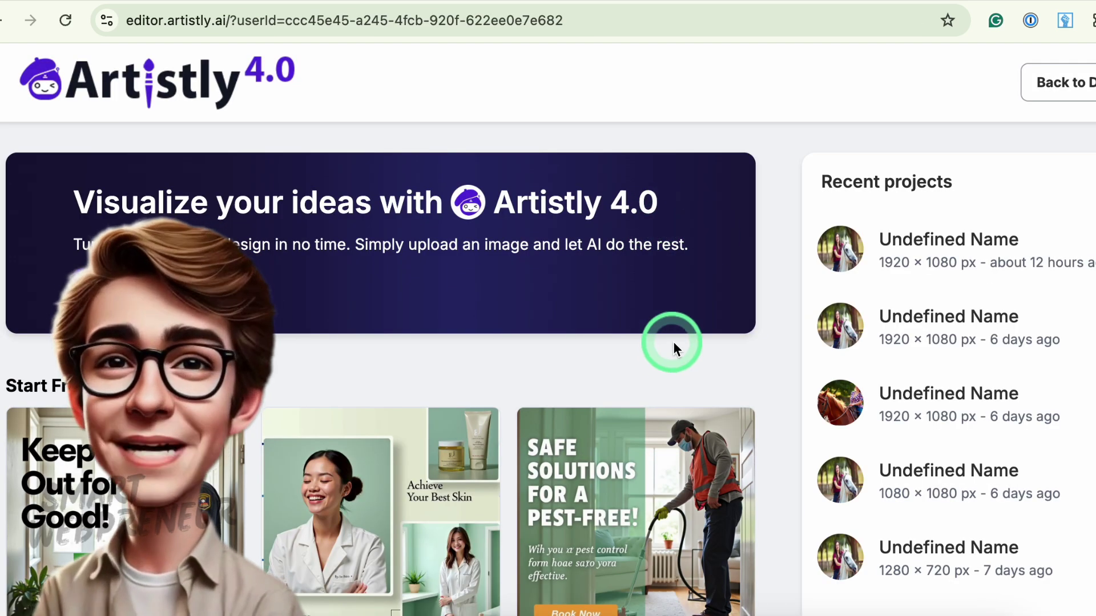
scroll(668, 365, down, 3)
scroll(668, 366, down, 3)
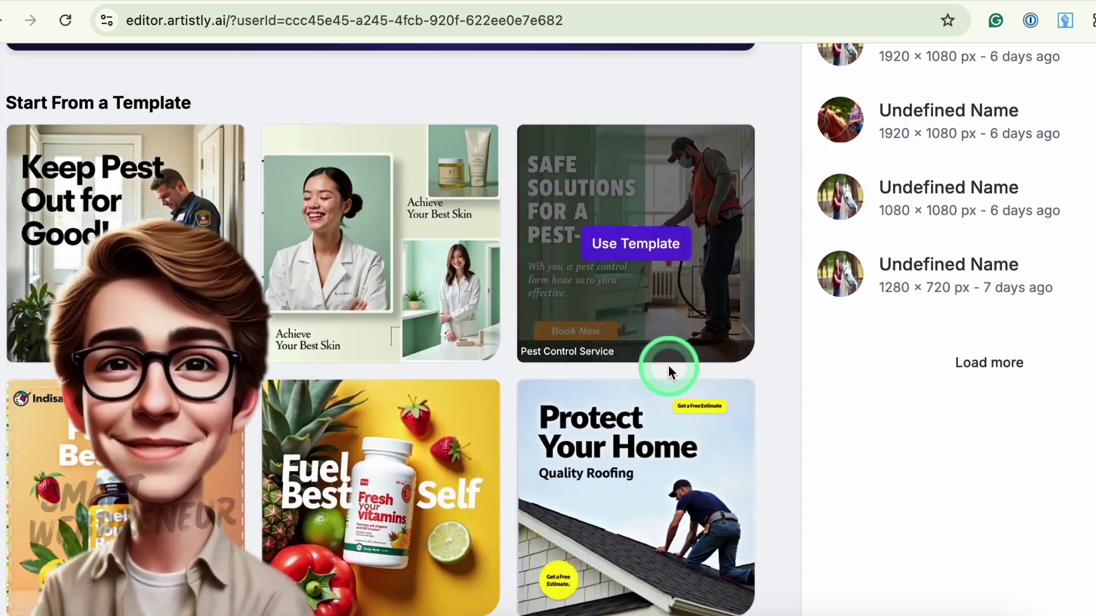
scroll(552, 449, up, 6)
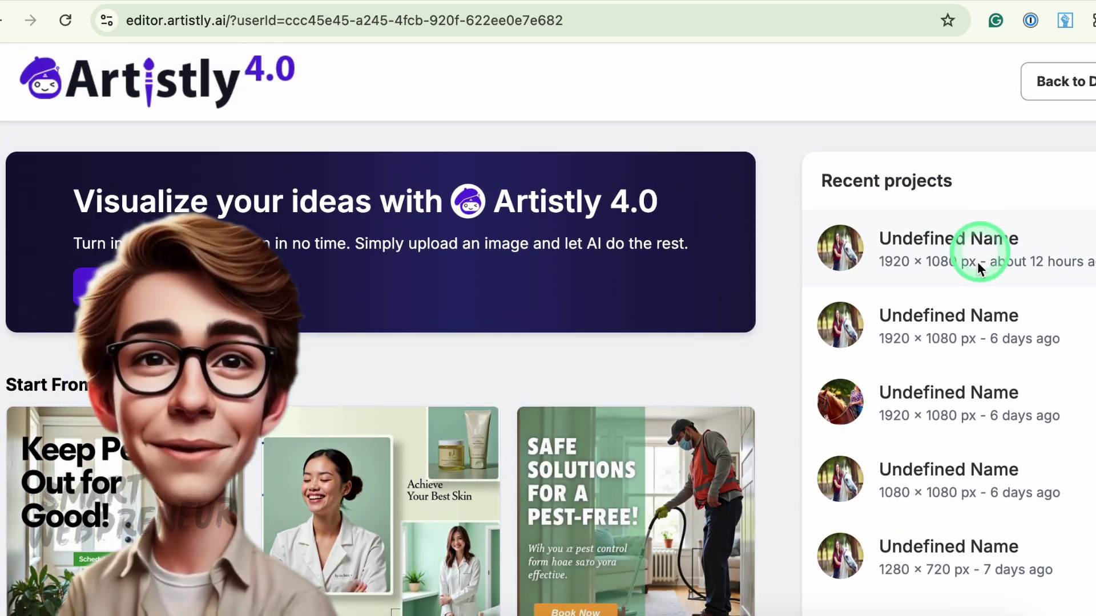
- Open the most recent horse-rider project on the canvas
click(983, 239)
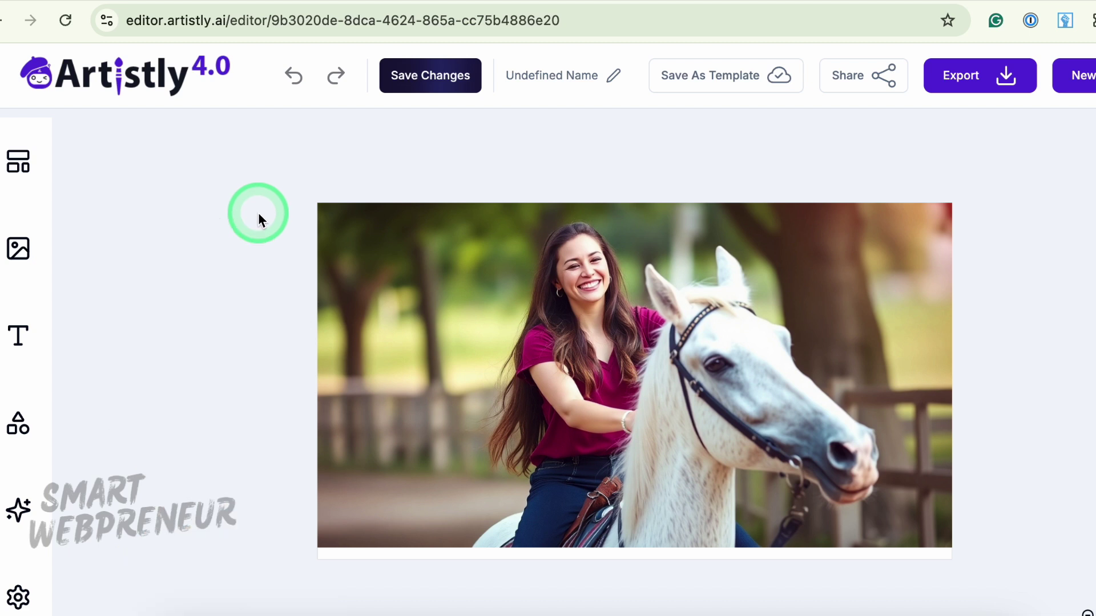
scroll(240, 322, down, 1)
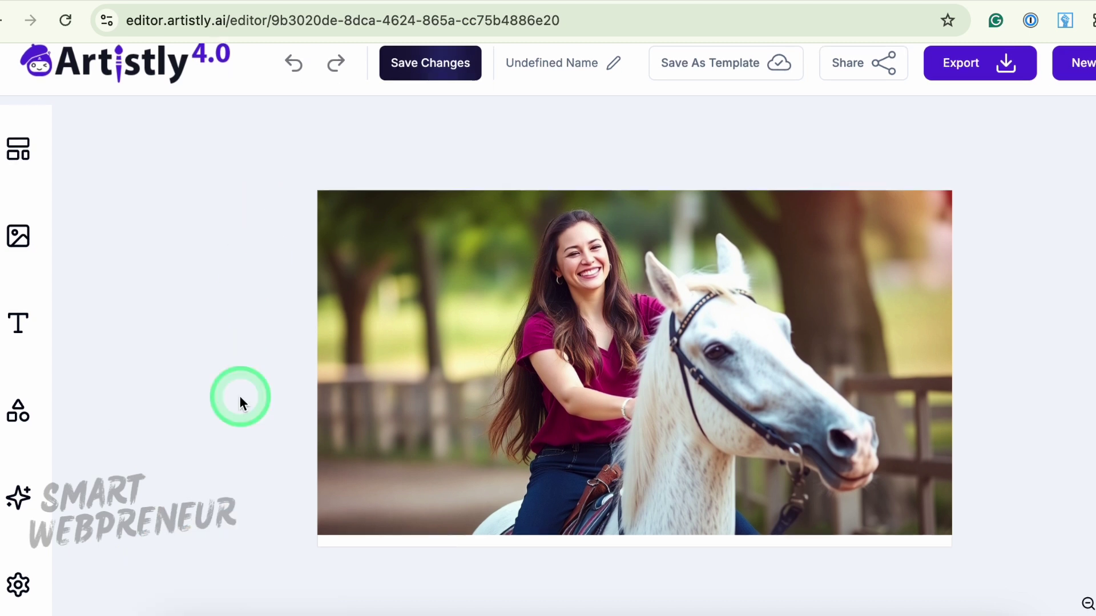
scroll(239, 396, up, 1)
- Browse the Built-in Templates panel and load its next page of templates
click(25, 153)
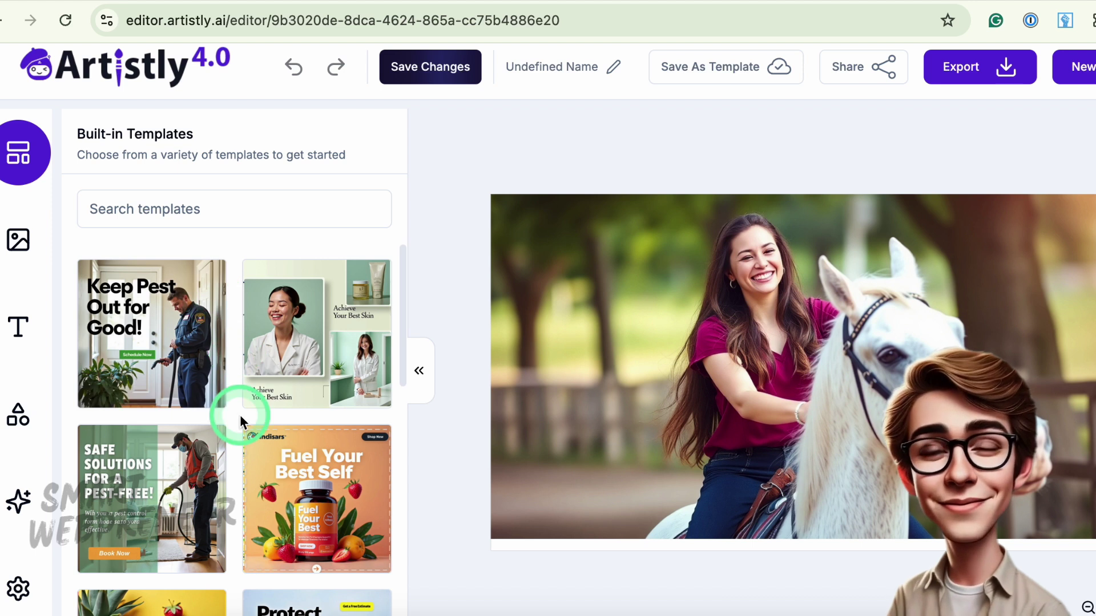
scroll(240, 415, down, 6)
scroll(240, 423, down, 6)
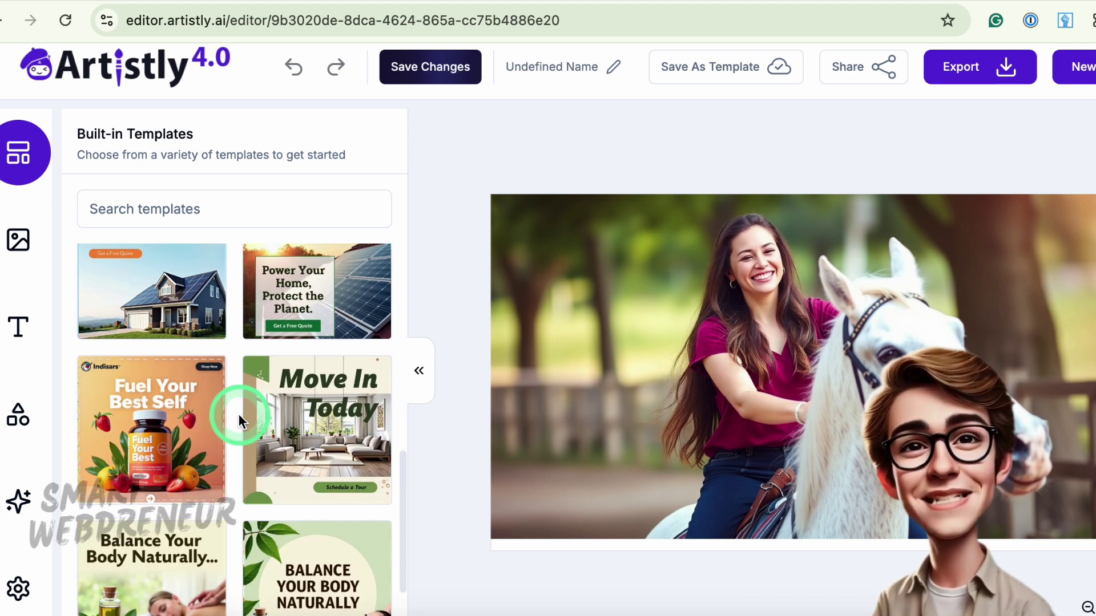
scroll(240, 421, up, 10)
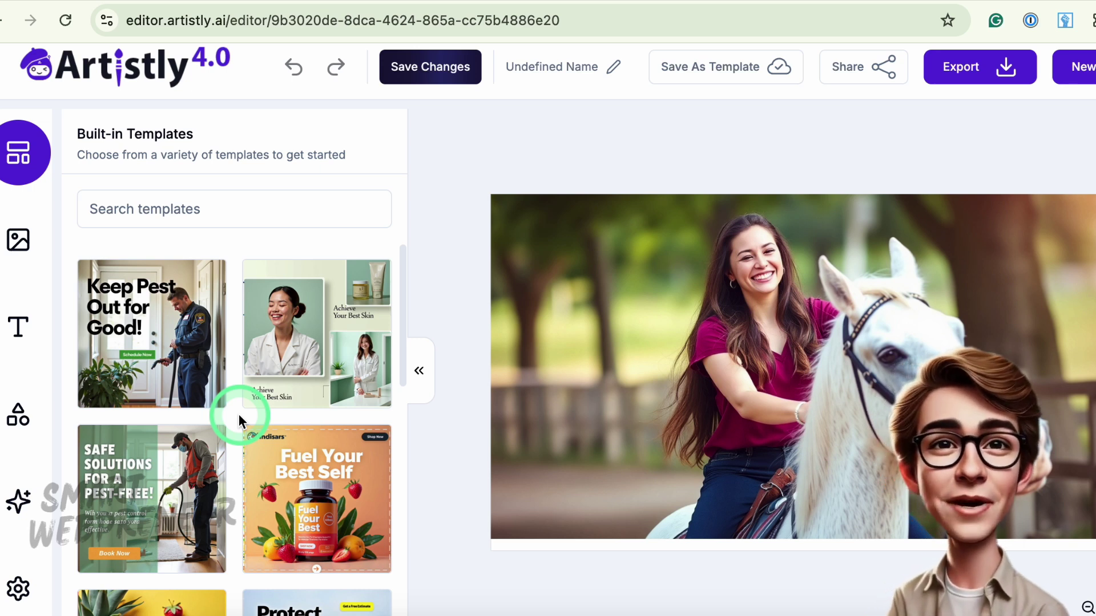
scroll(240, 420, down, 4)
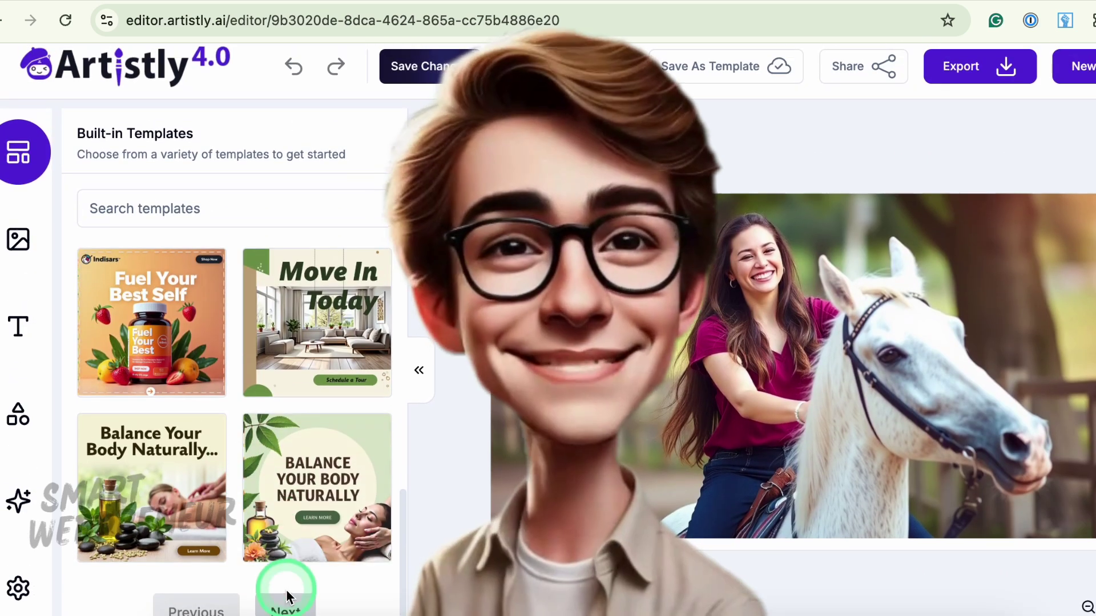
click(284, 606)
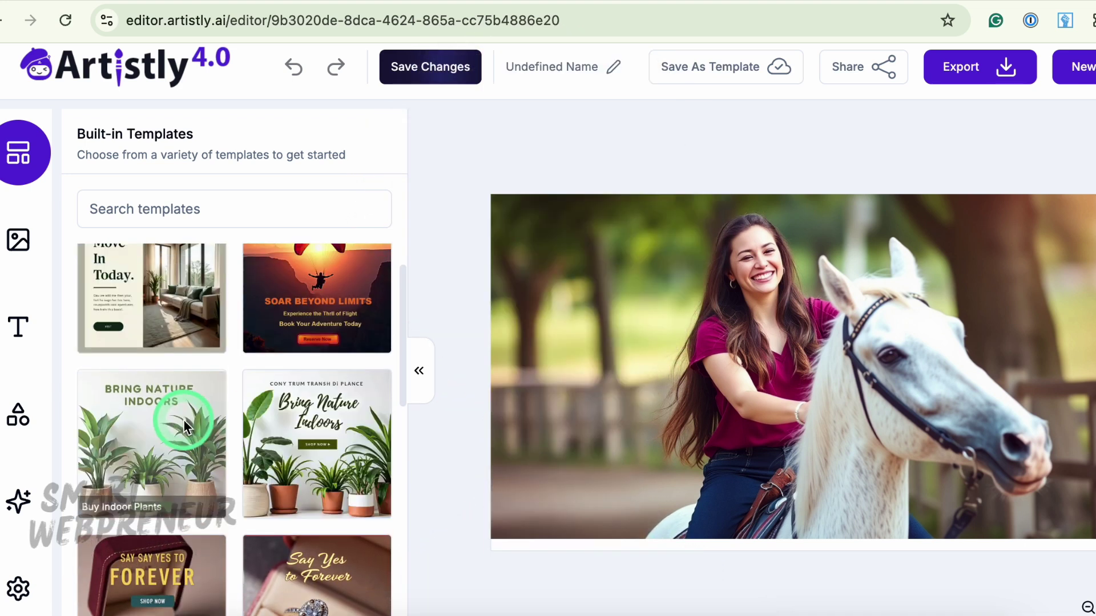
scroll(184, 420, down, 4)
scroll(183, 423, down, 5)
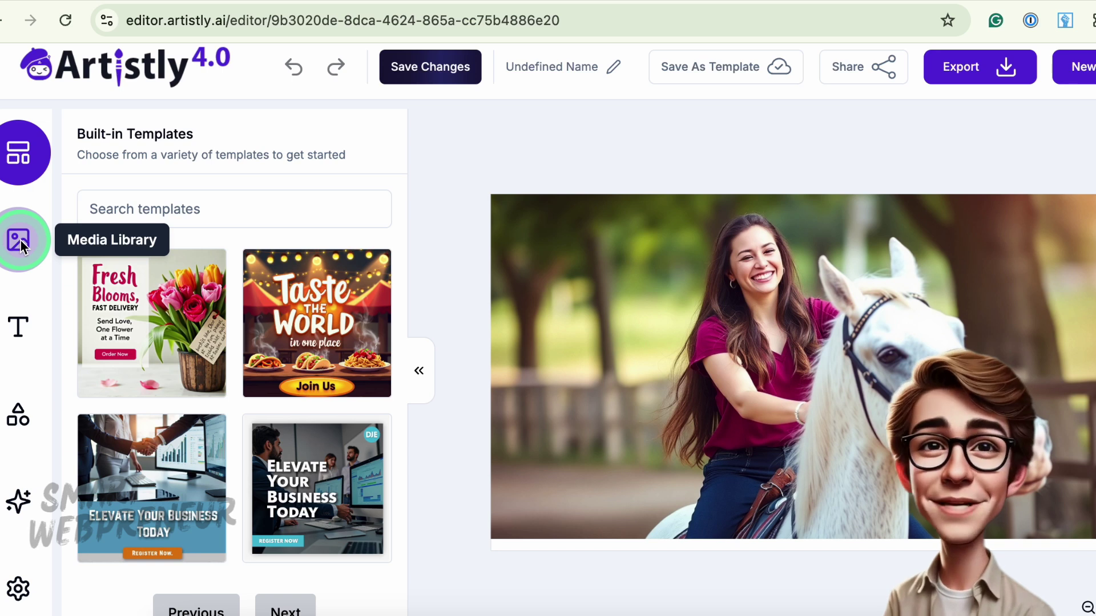
- Add a 'Heading' text element and place it at the photo's upper left
click(19, 240)
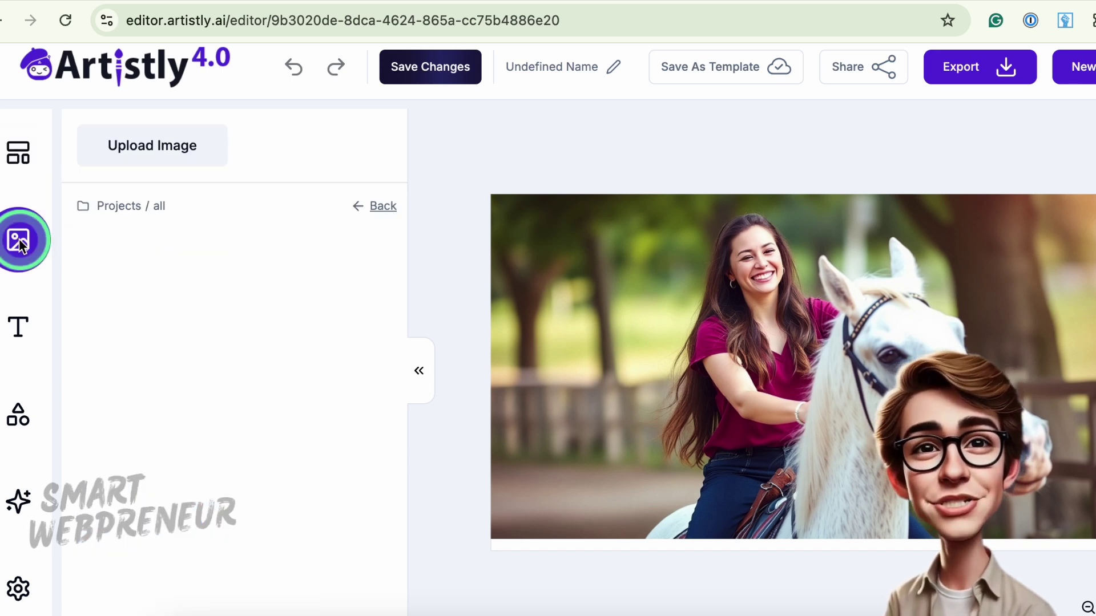
click(18, 337)
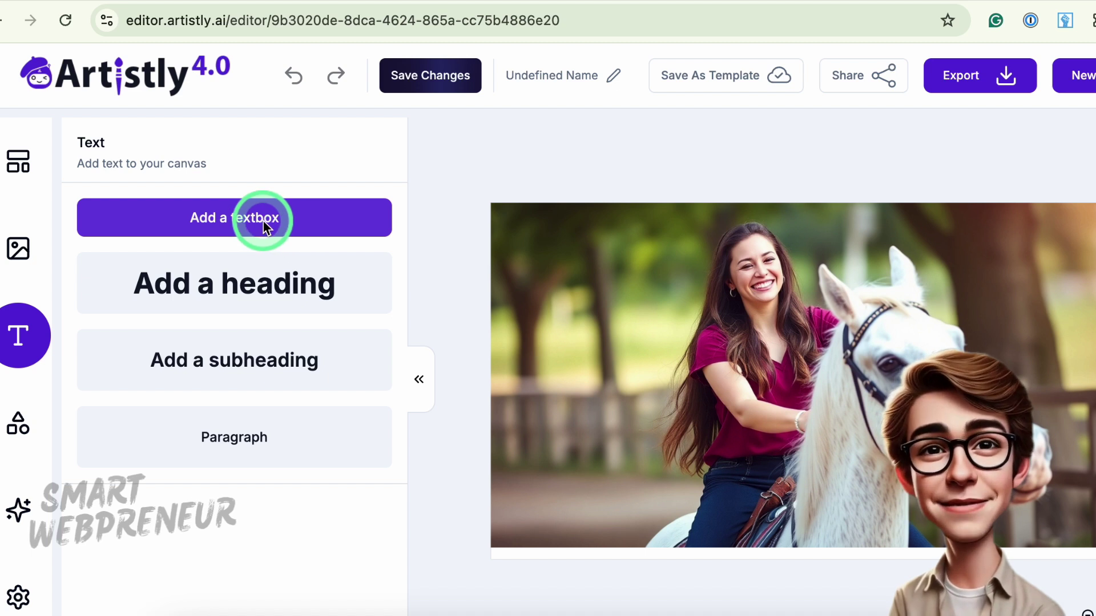
click(263, 226)
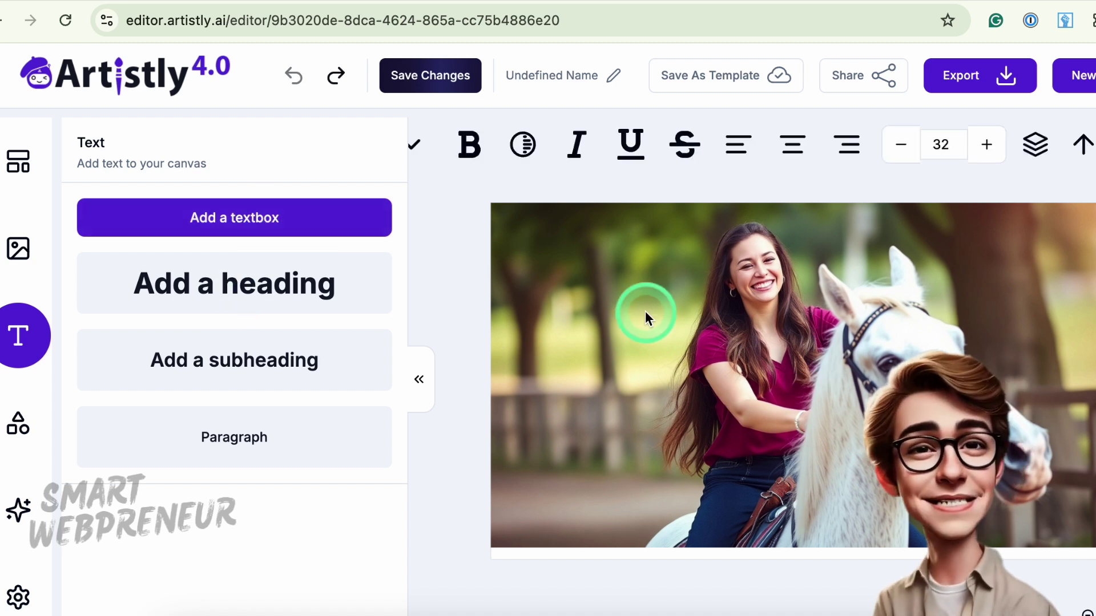
click(272, 304)
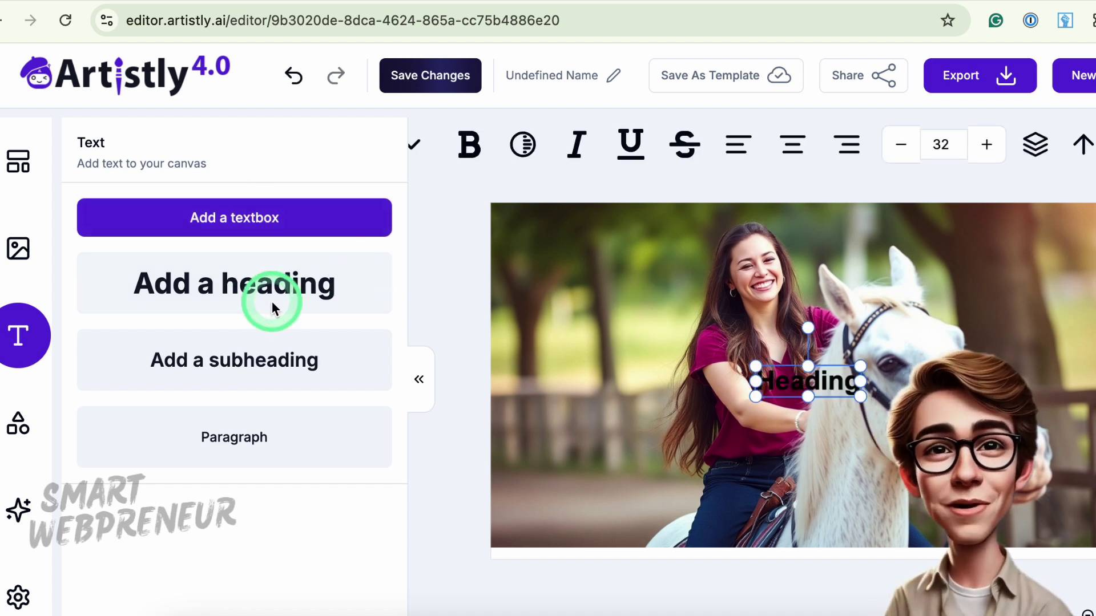
drag(797, 387, 579, 286)
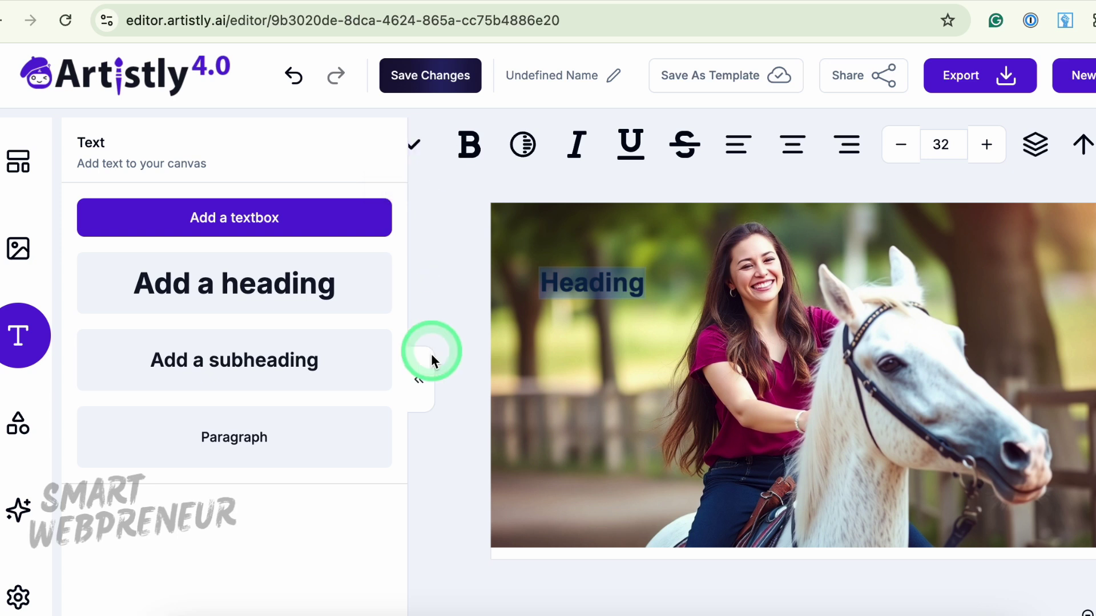
- Make the Heading text light pink (#EDDCDC)
click(428, 382)
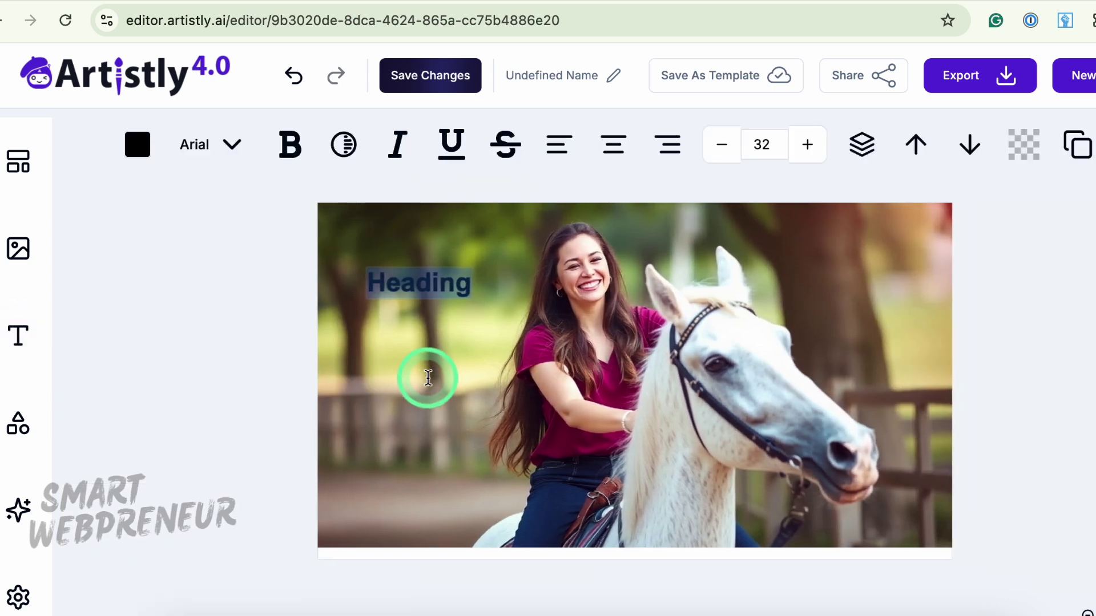
click(137, 145)
drag(326, 345, 317, 173)
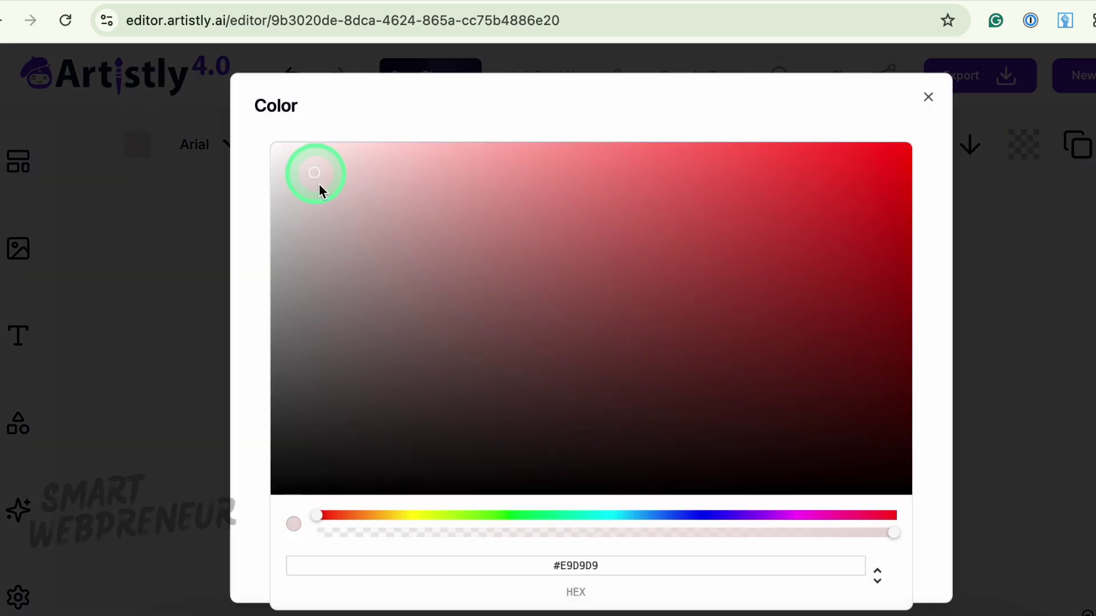
click(928, 98)
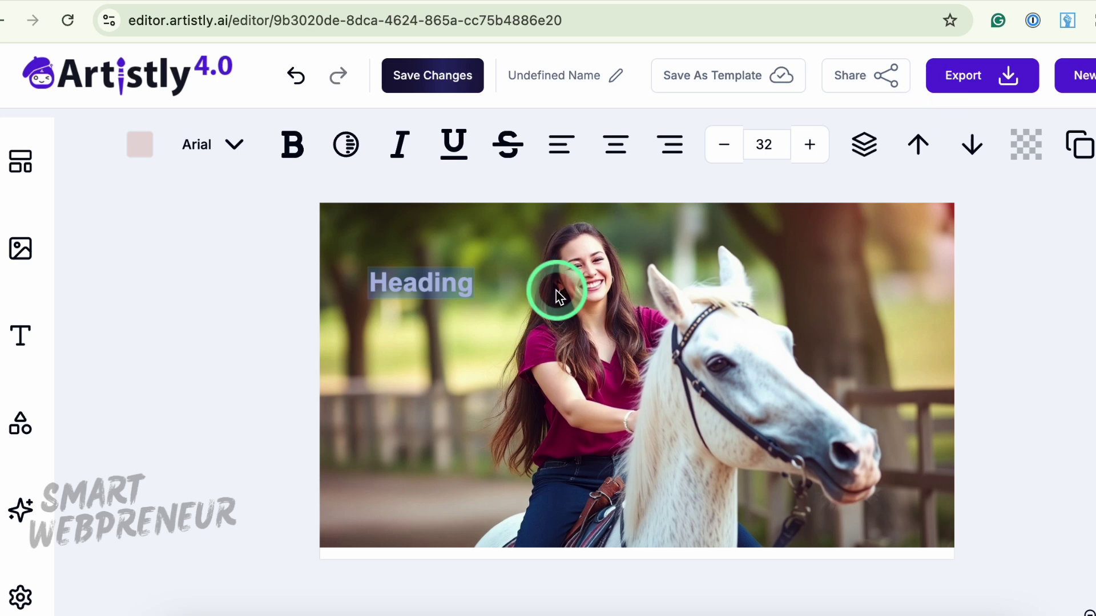
- Set the Heading font to BlackOpsOne and bring up the Share Template options
click(422, 330)
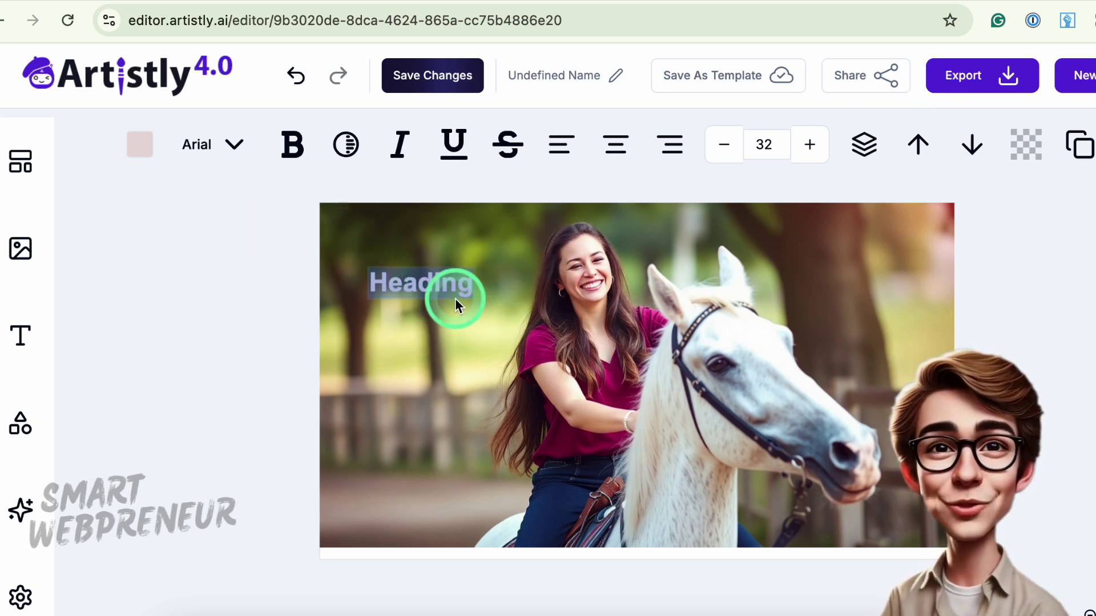
click(248, 157)
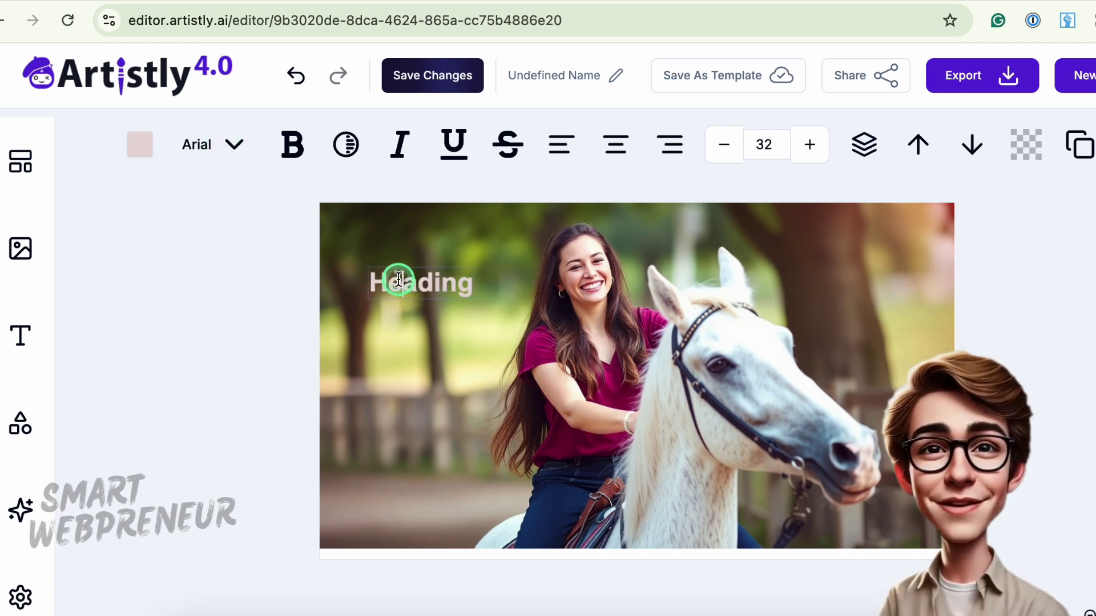
click(242, 147)
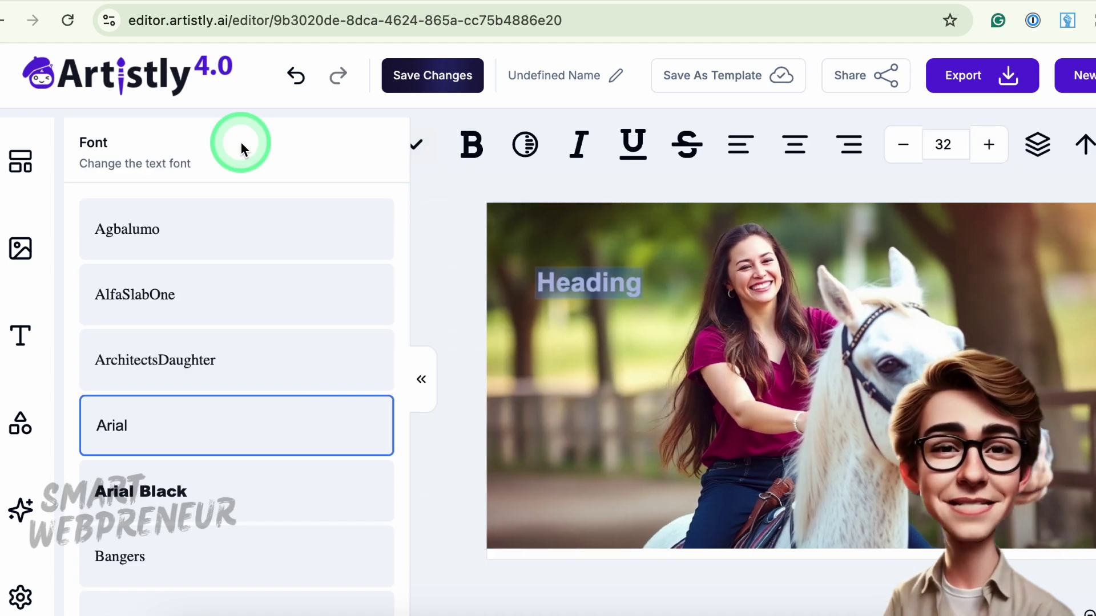
scroll(200, 508, down, 2)
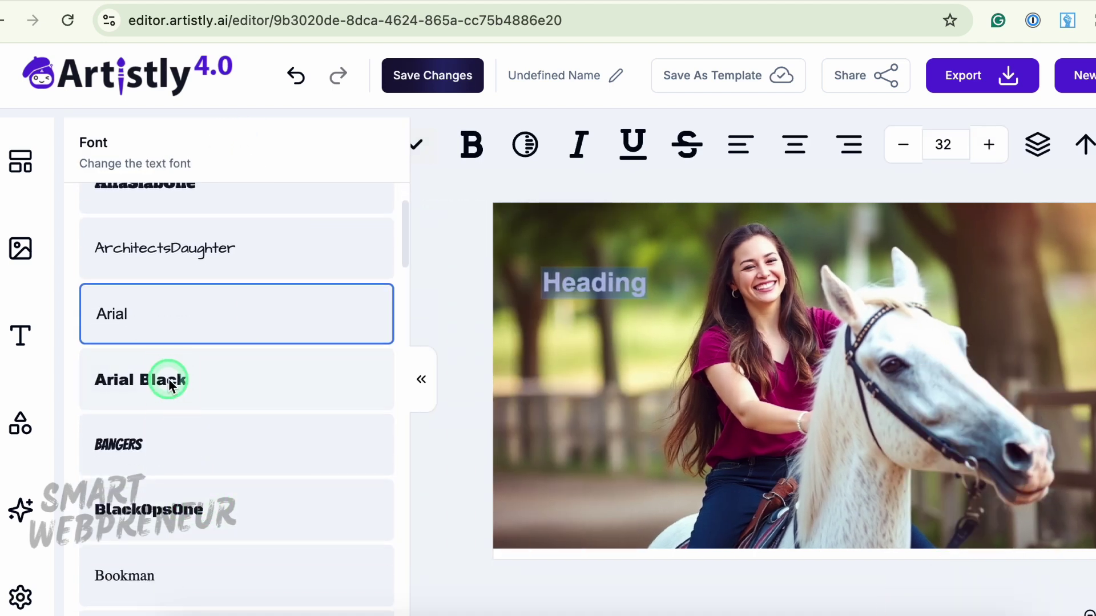
click(169, 385)
click(151, 524)
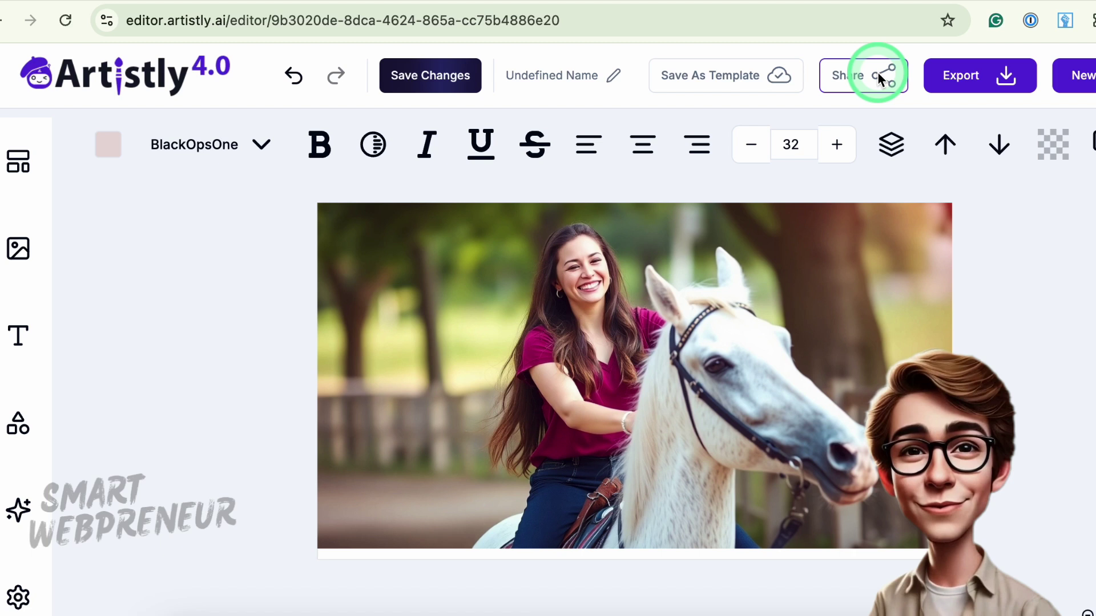
click(878, 71)
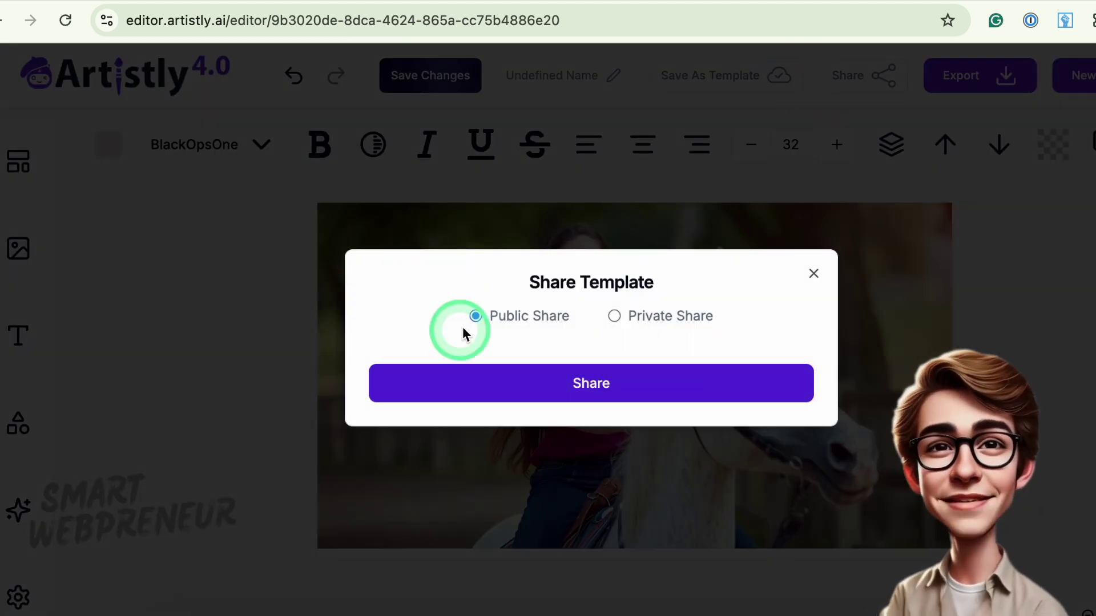
- Switch the Share Template dialog to Private Share, then dismiss it without sharing
click(614, 317)
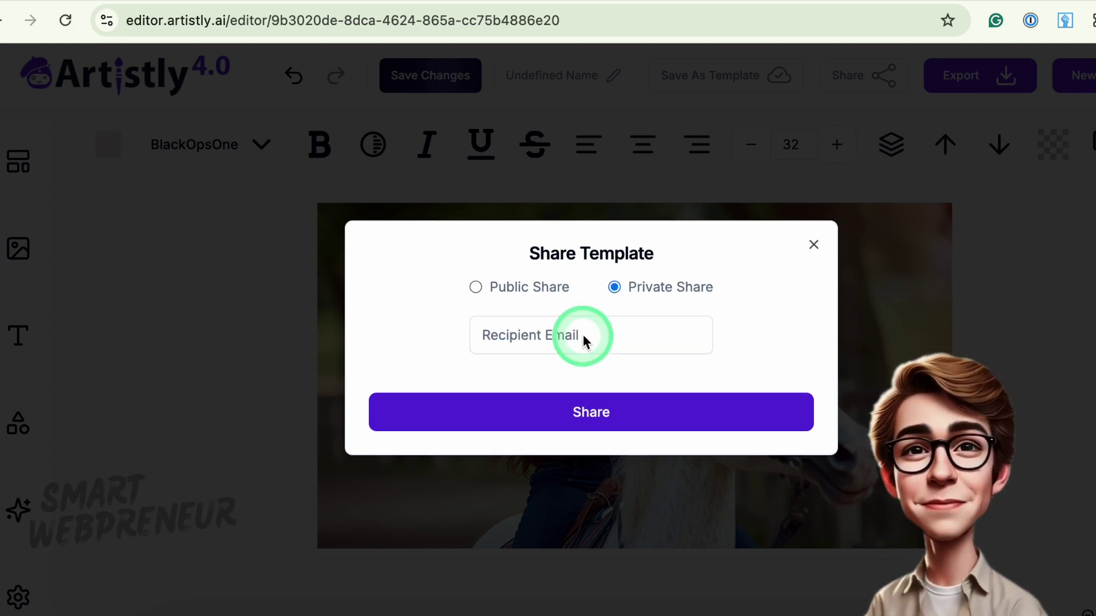
click(439, 317)
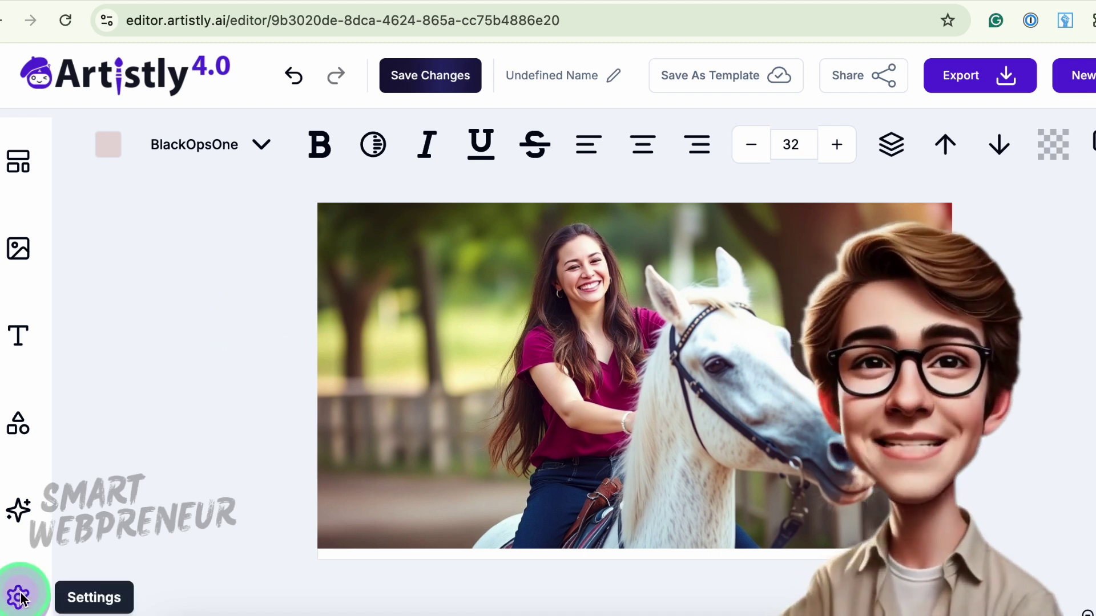
- Place the Dark Truth image on the canvas and generate a Mirror Magic prompt from it
click(17, 511)
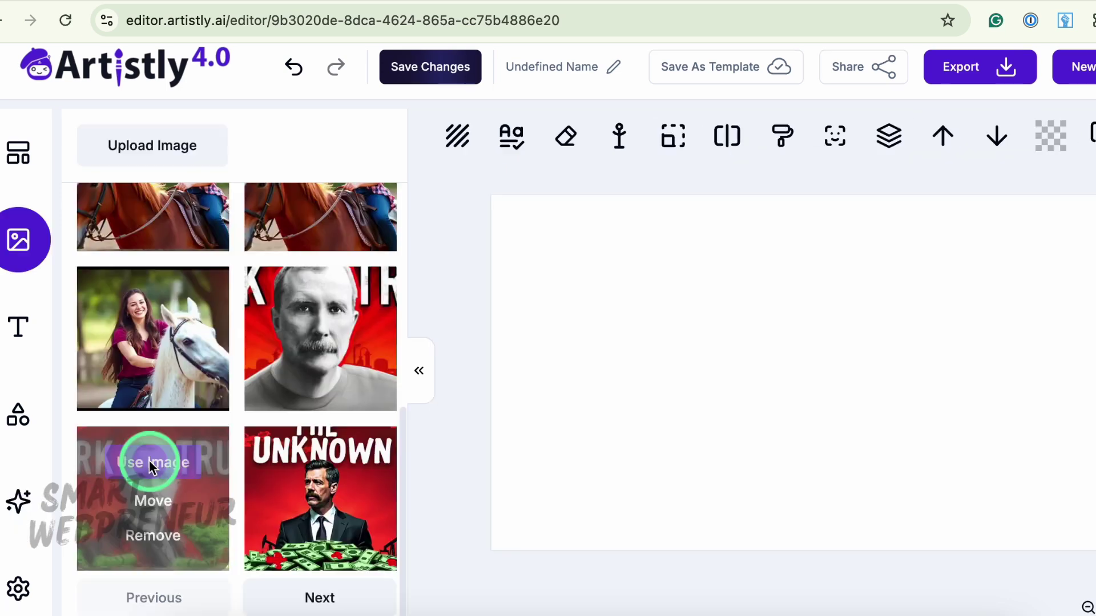
click(151, 464)
click(22, 502)
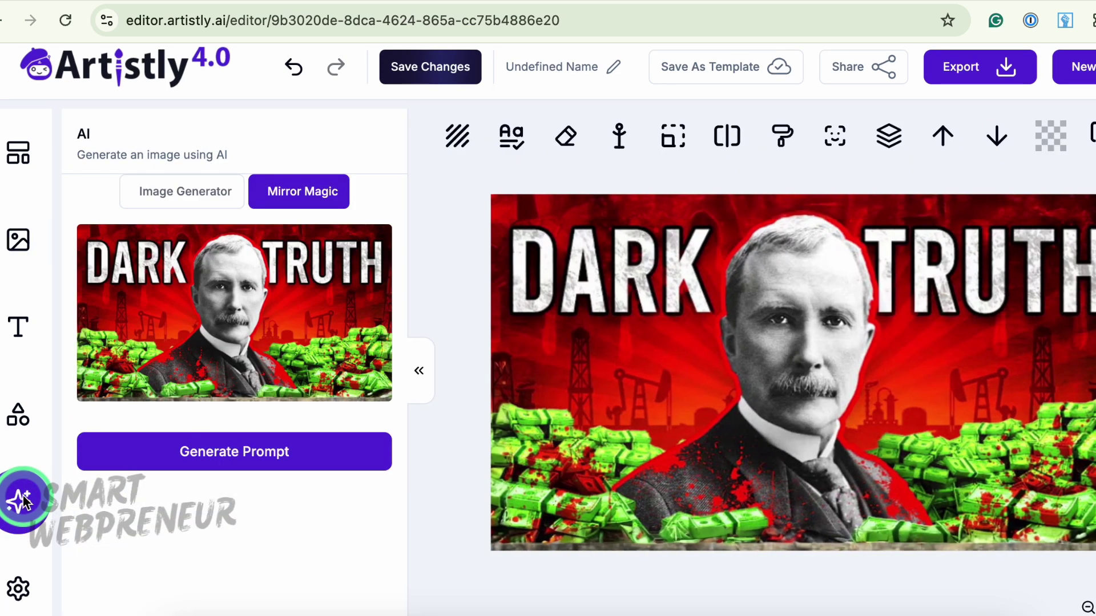
click(230, 464)
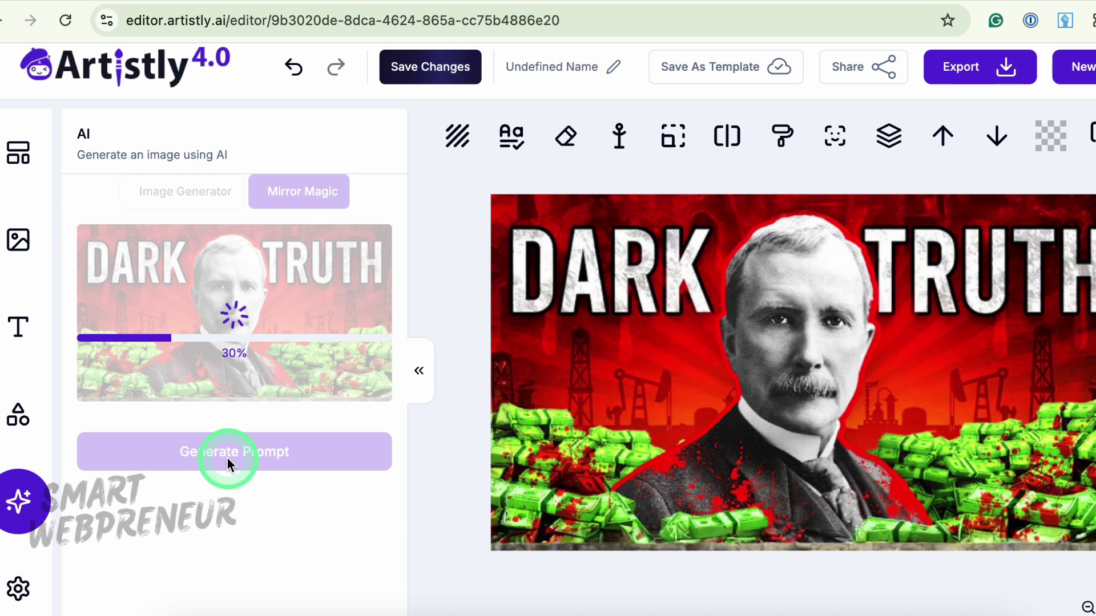
- Choose a 16:9 size, replace DARK TRUTH with UNKNOWN in the prompt, and generate the image
scroll(234, 474, down, 2)
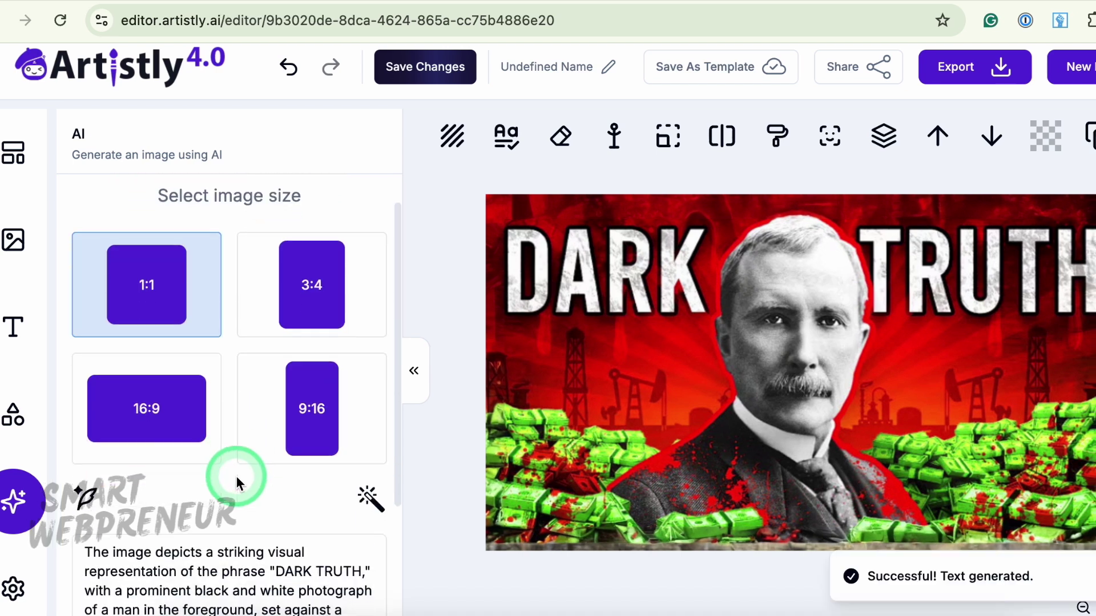
click(173, 366)
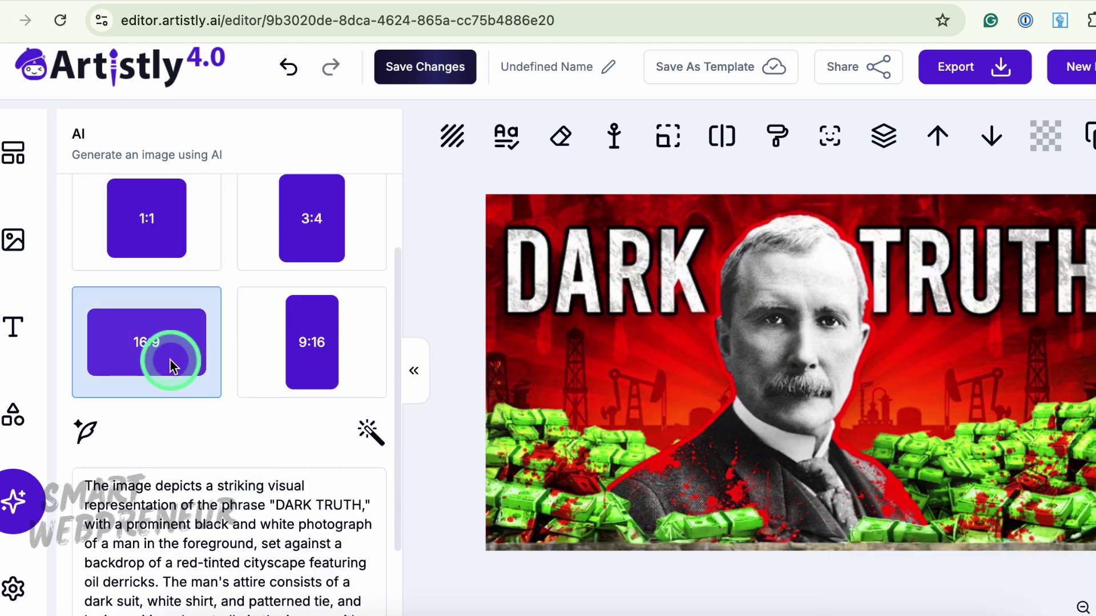
scroll(203, 401, down, 2)
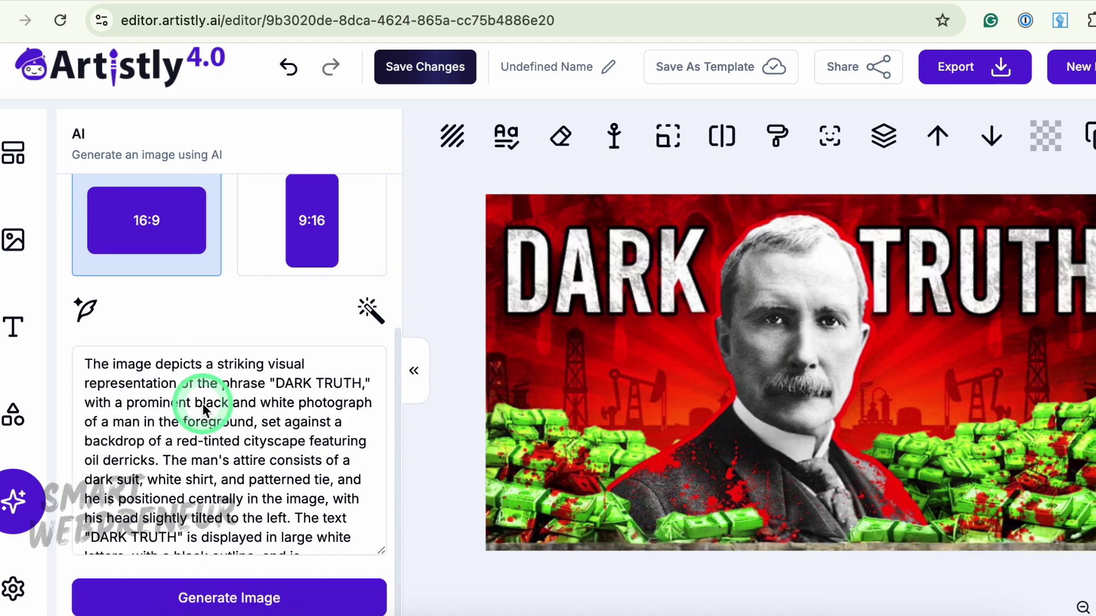
click(277, 386)
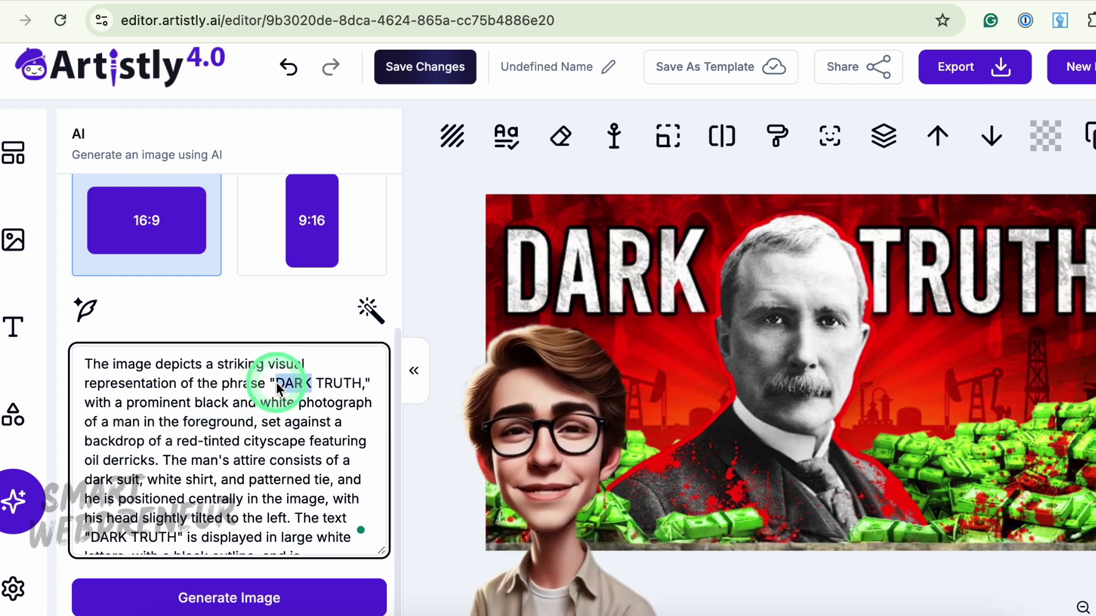
double_click(277, 386)
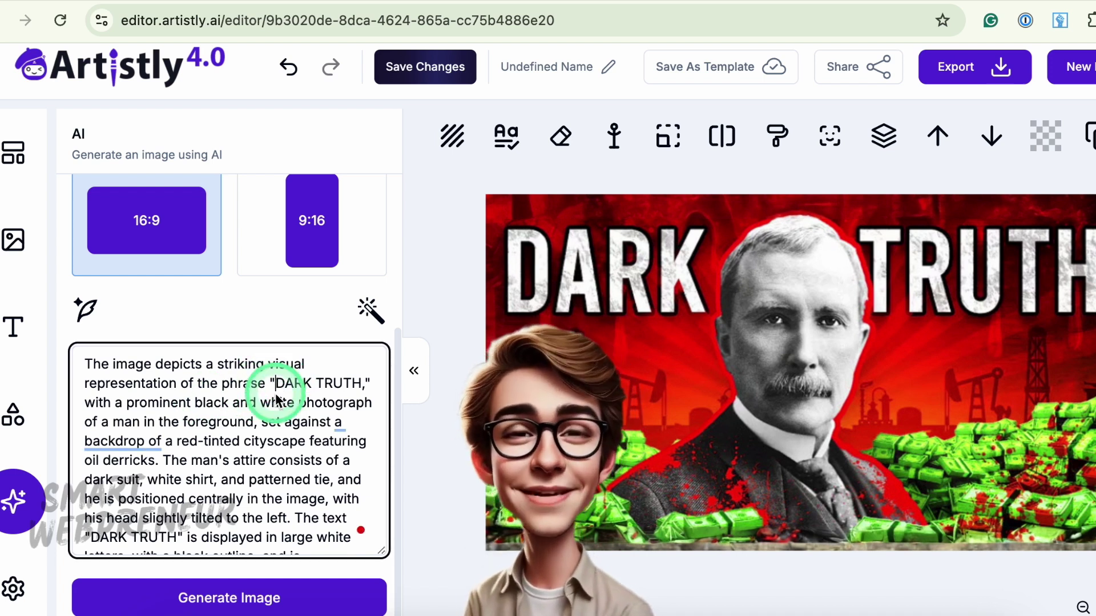
drag(307, 388, 365, 390)
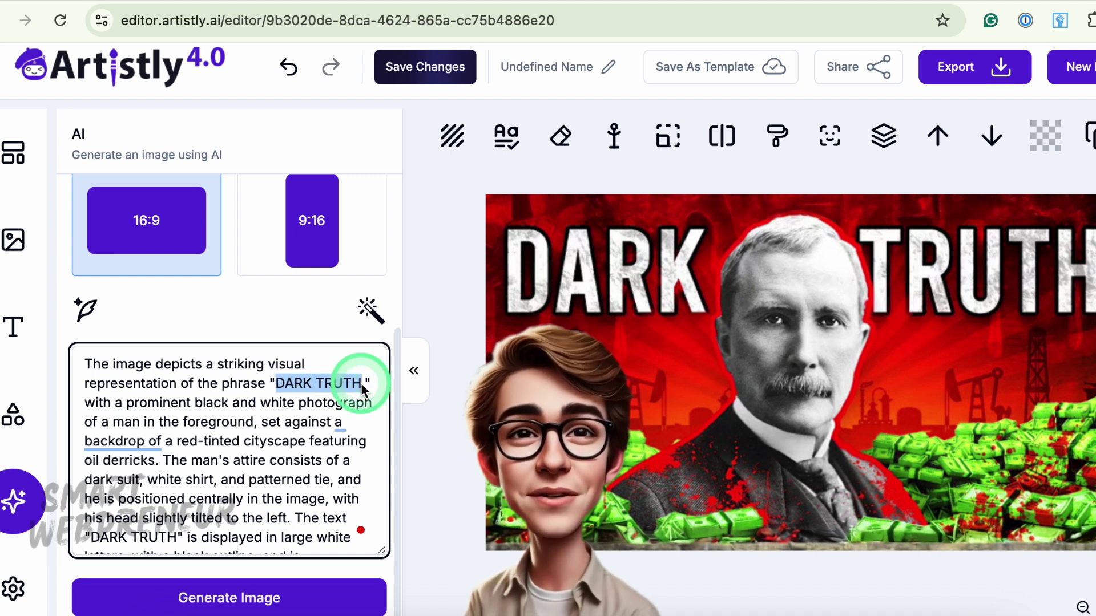
text(U)
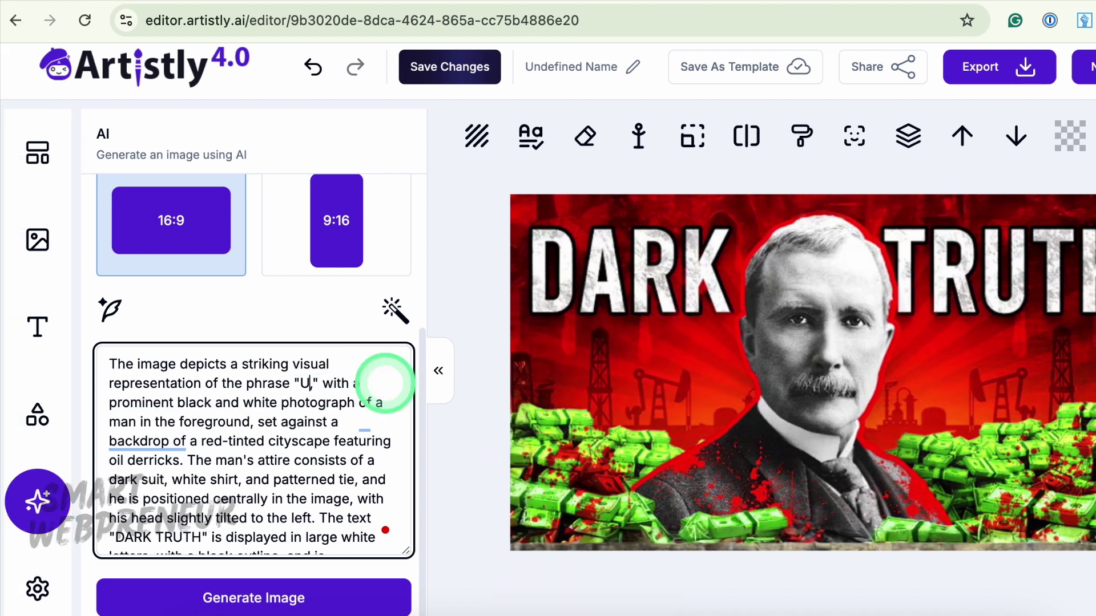
text(NKNOWN)
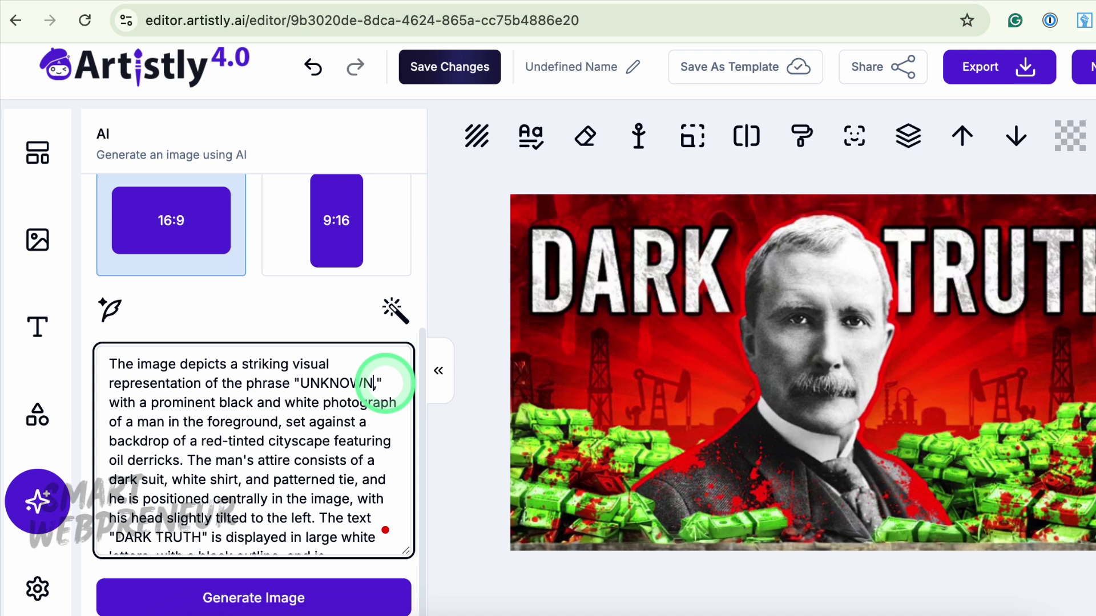
scroll(266, 512, down, 10)
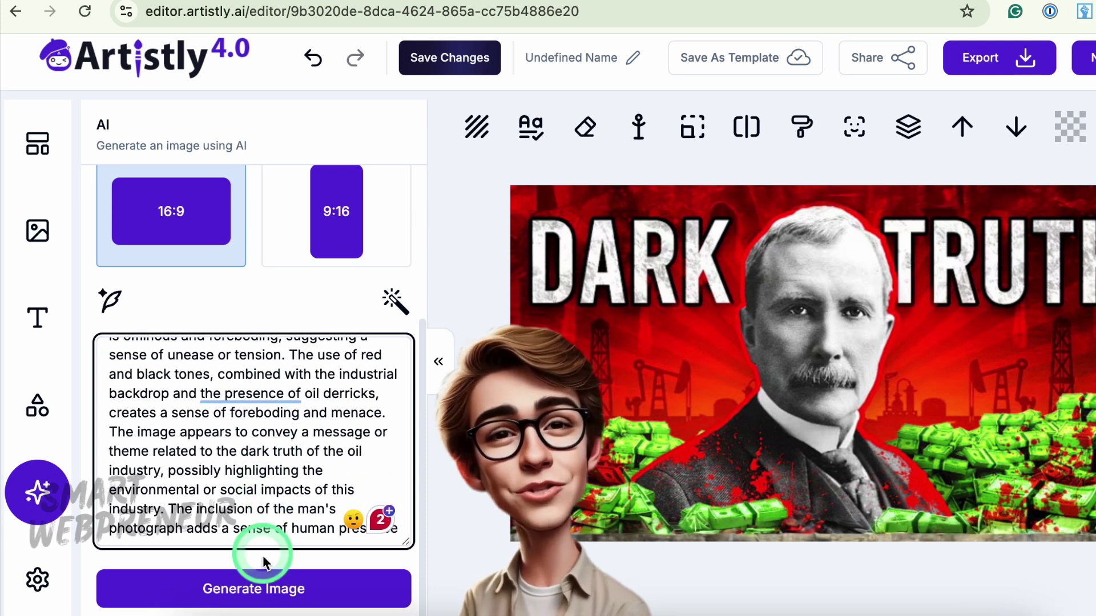
click(259, 592)
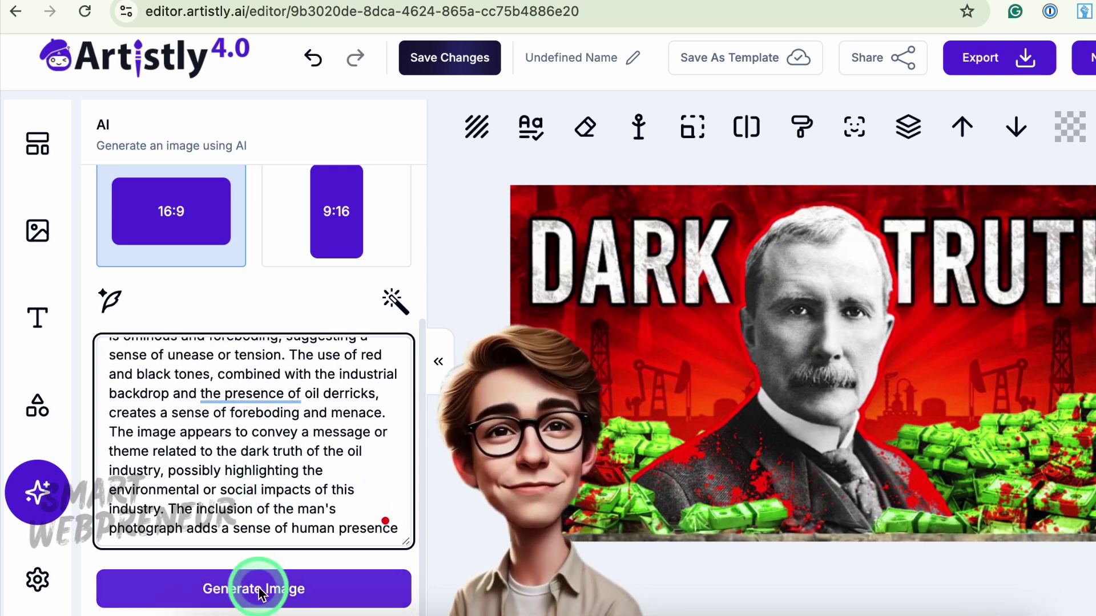
click(259, 592)
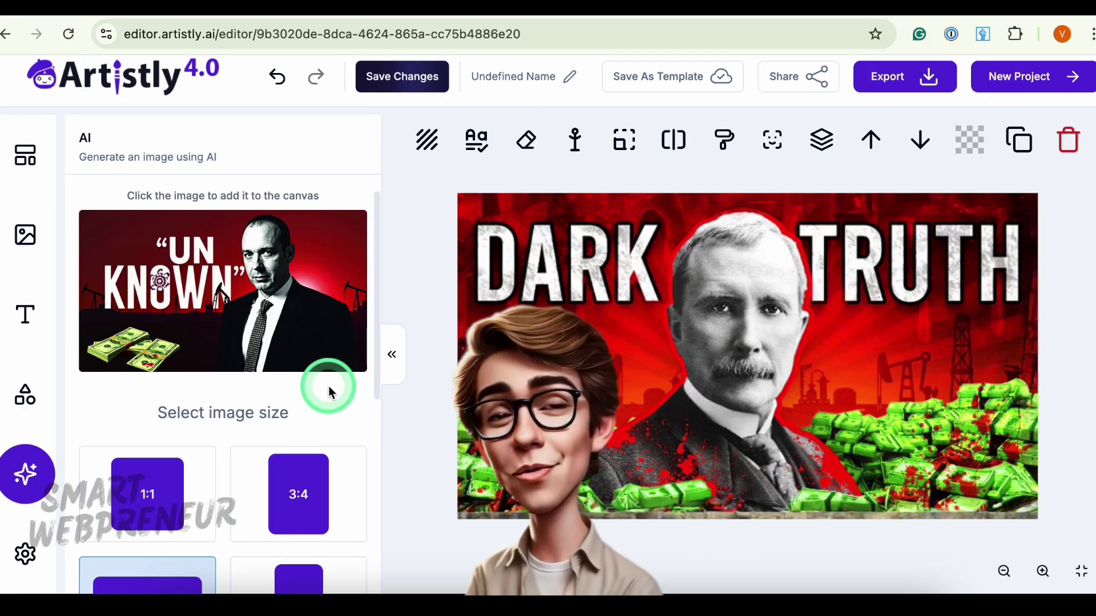
- Add the generated UNKNOWN image to the canvas and extract its text into editable layers
click(232, 293)
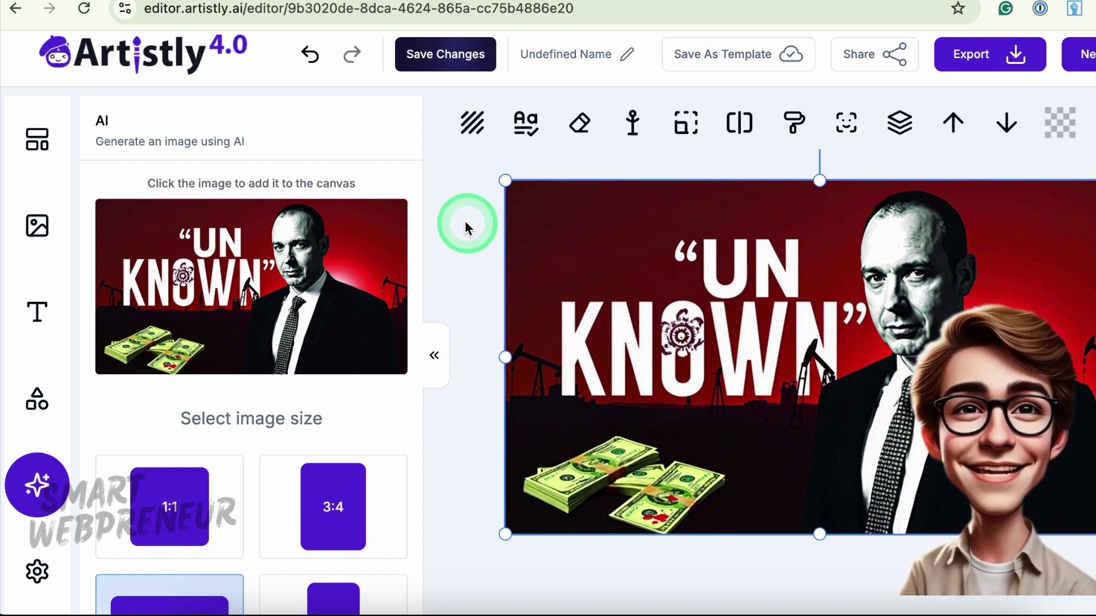
click(530, 124)
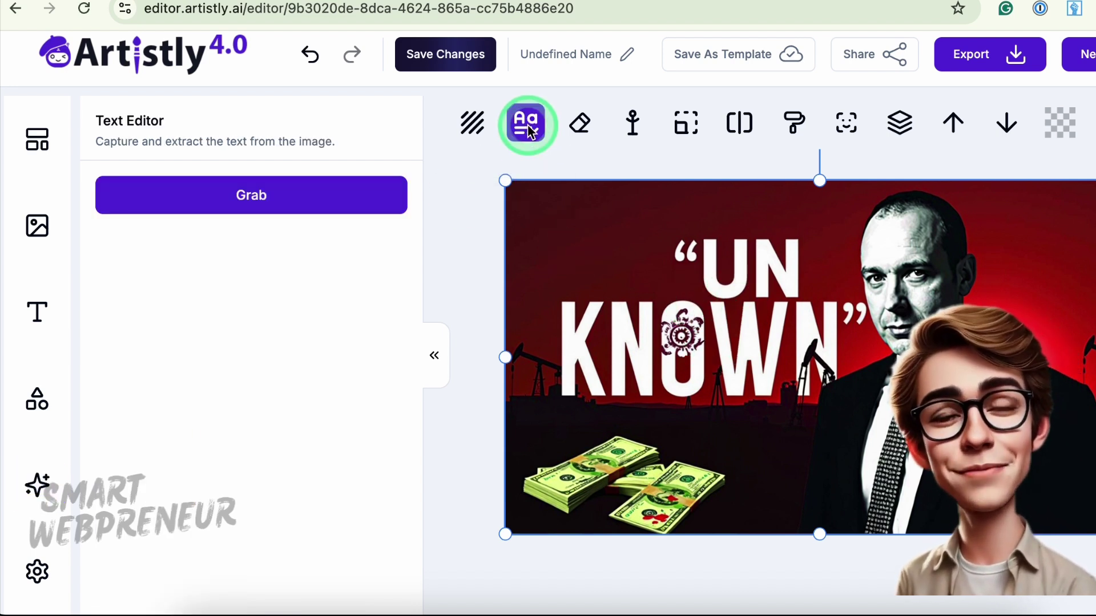
click(281, 190)
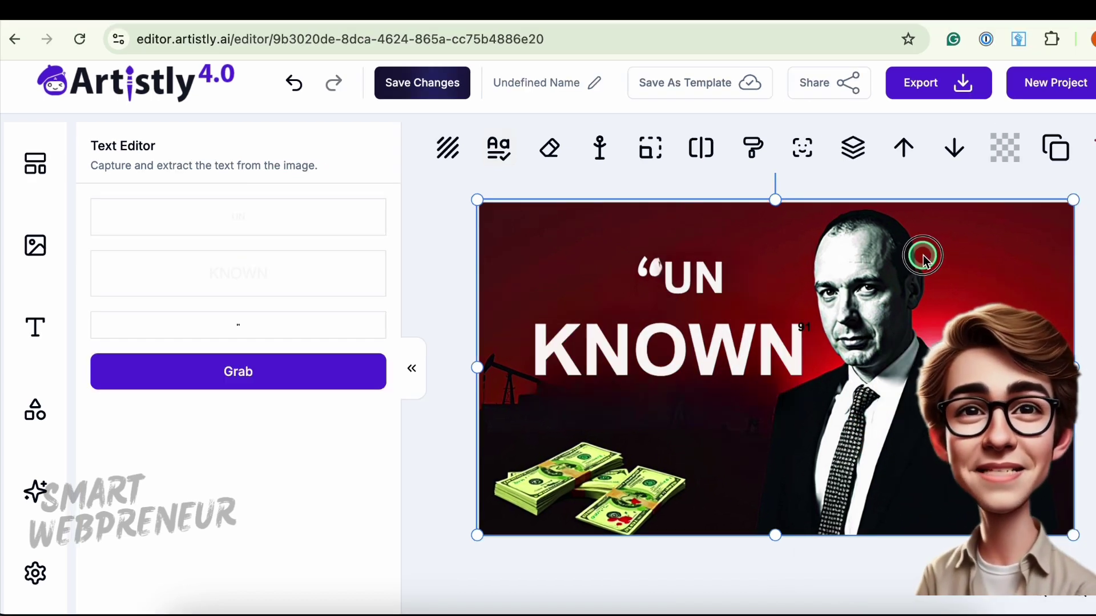
- Rearrange the text layers, moving UN to the left and KNOWN up and right
drag(722, 365, 749, 378)
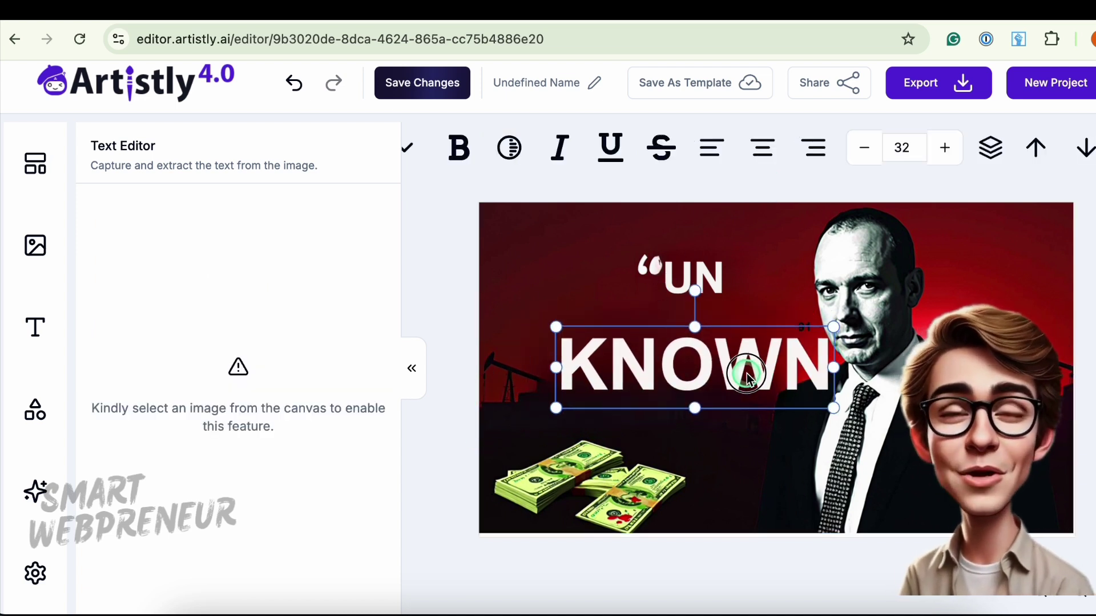
click(724, 279)
drag(726, 284, 572, 314)
drag(711, 355, 752, 317)
click(522, 311)
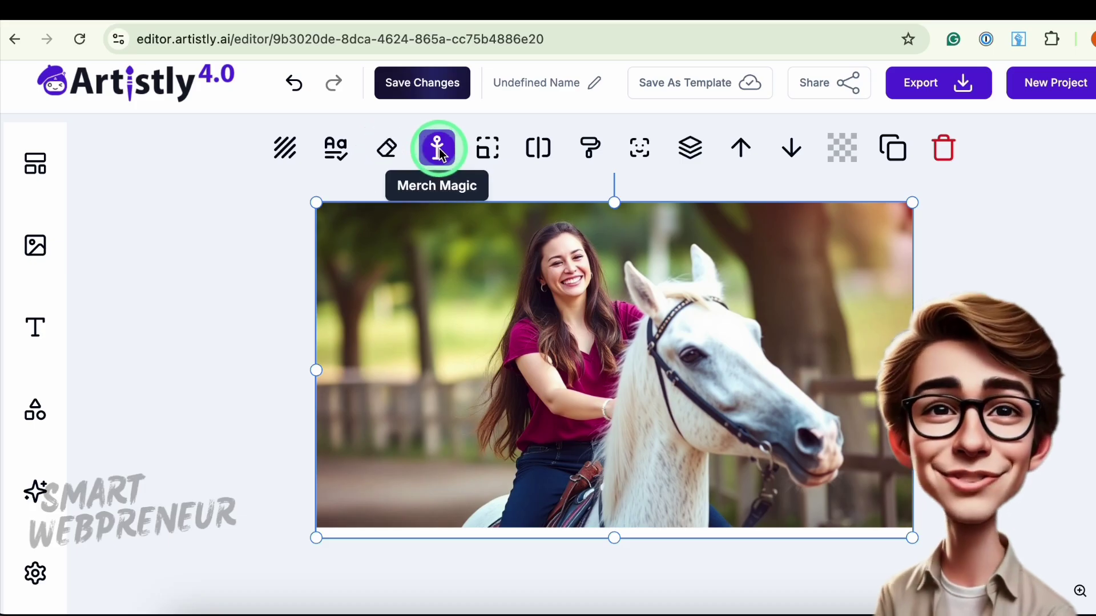
click(498, 149)
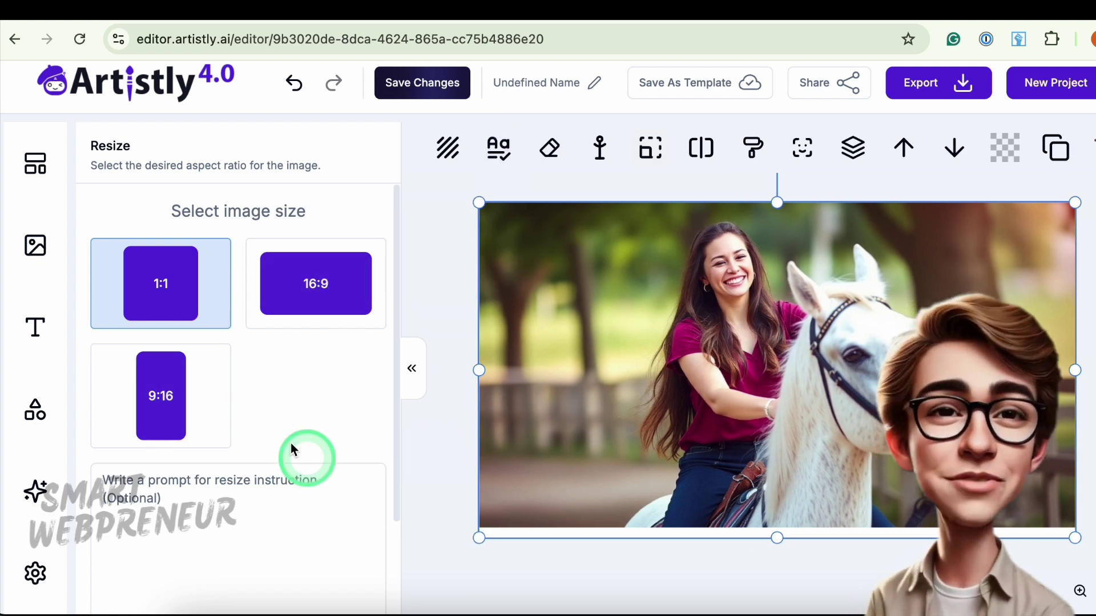
click(319, 320)
click(156, 409)
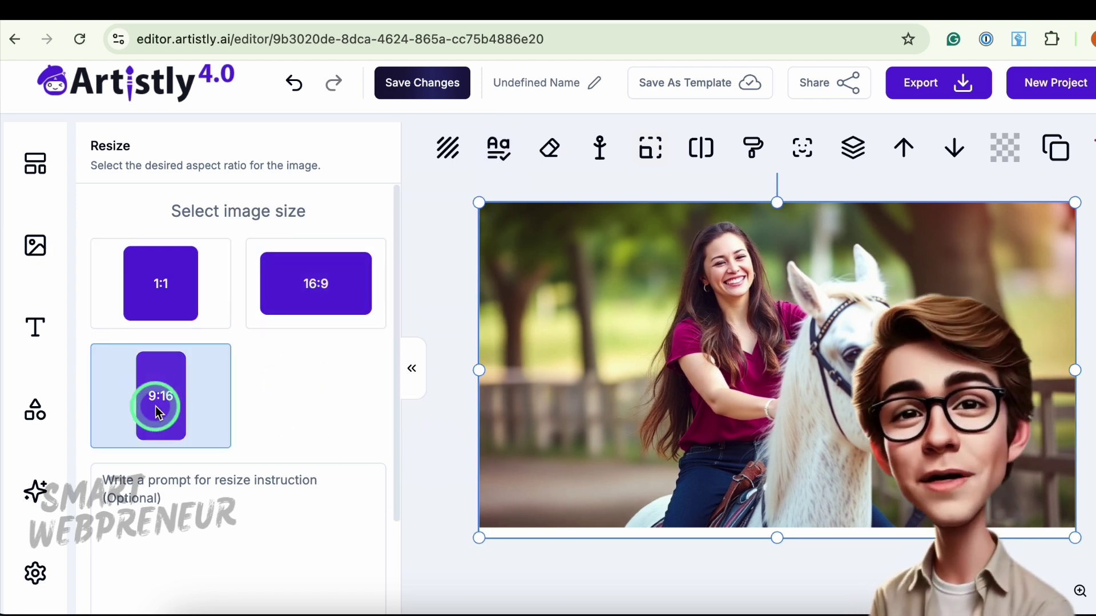
scroll(239, 443, down, 2)
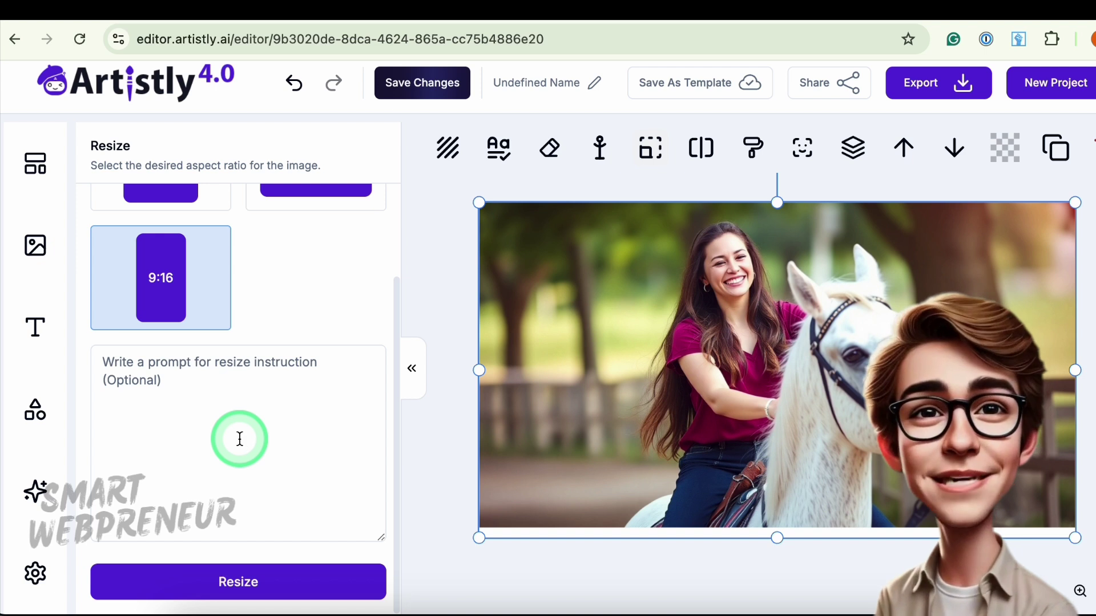
scroll(251, 429, up, 2)
click(197, 282)
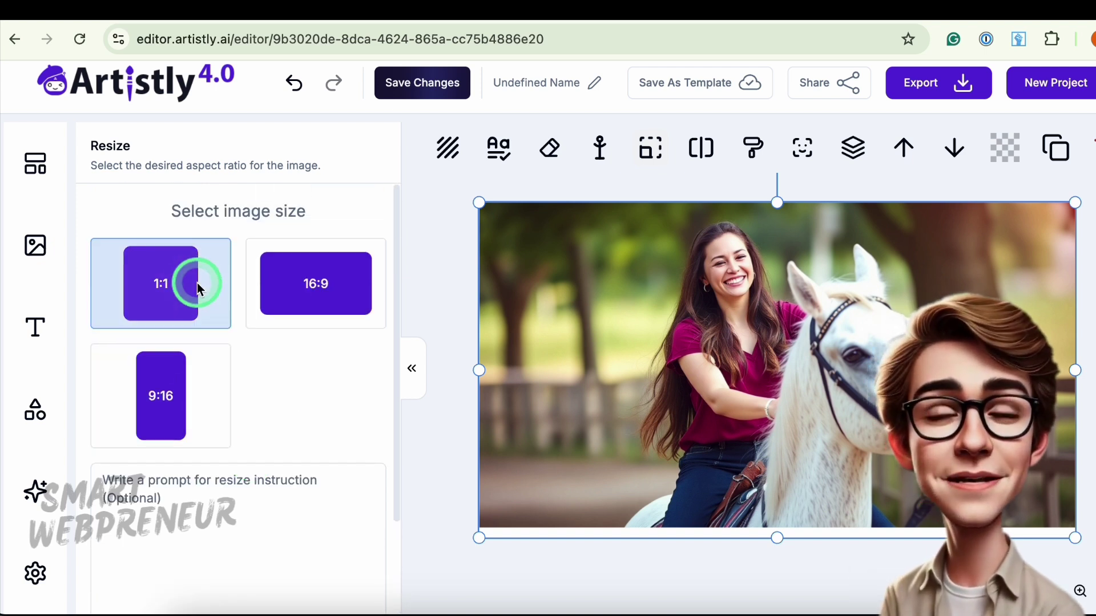
click(432, 218)
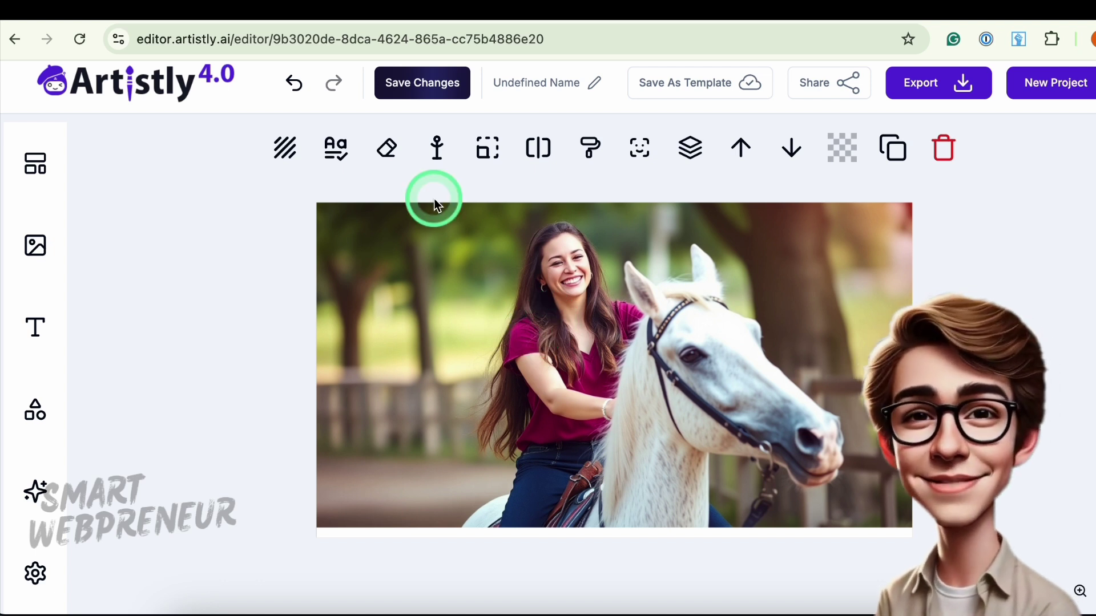
- Brush an Object Remover mask over the woman's face and the hair on her left side
click(386, 149)
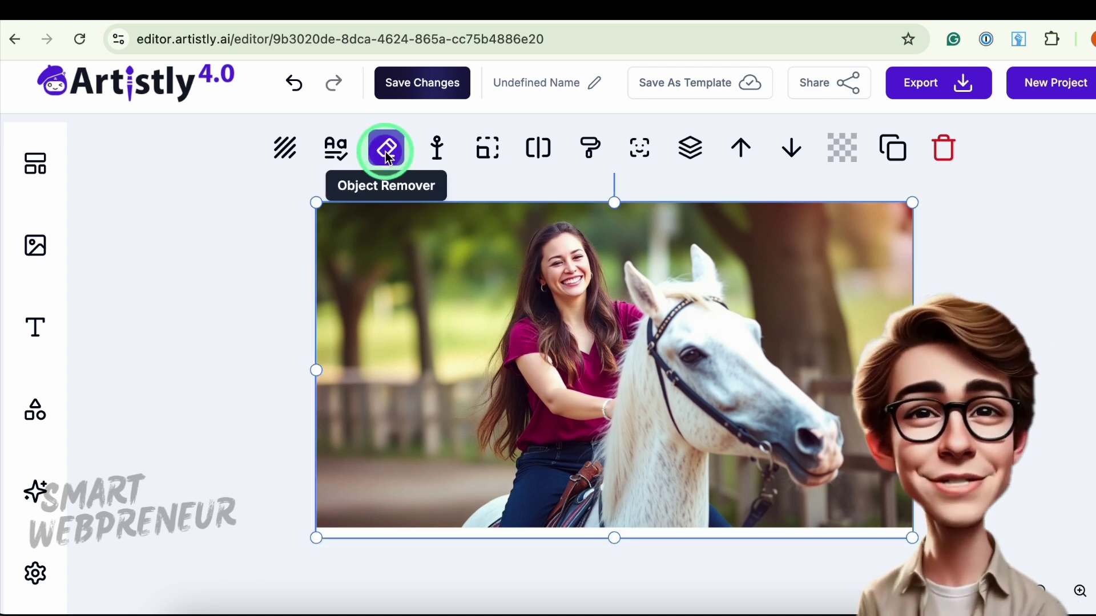
click(388, 154)
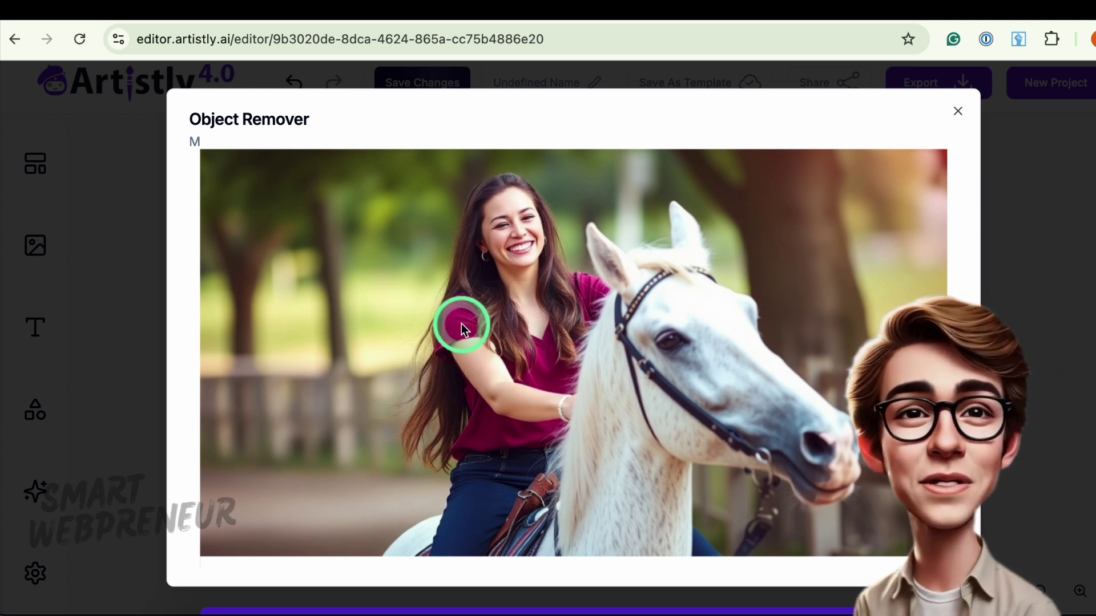
mouse_move(469, 313)
mouse_down()
mouse_move(505, 211)
mouse_move(492, 244)
mouse_move(508, 223)
mouse_move(498, 222)
mouse_move(512, 232)
mouse_move(499, 209)
mouse_move(507, 227)
mouse_move(518, 195)
mouse_move(520, 259)
mouse_up()
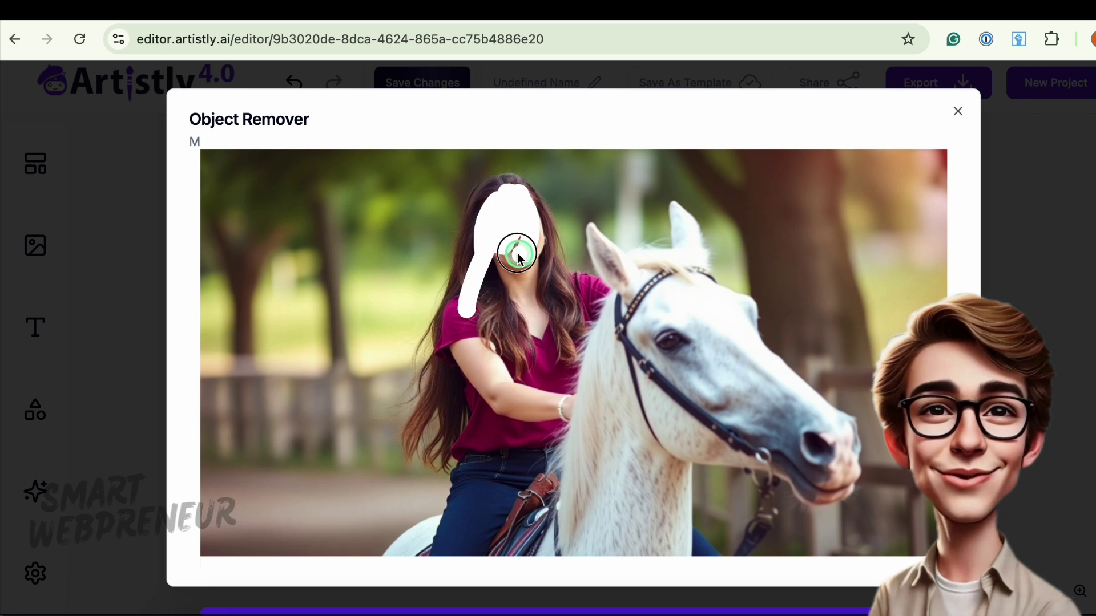
drag(531, 213, 558, 279)
drag(547, 232, 537, 228)
mouse_move(515, 182)
mouse_down()
mouse_move(468, 222)
mouse_move(472, 201)
mouse_move(444, 291)
mouse_move(475, 217)
mouse_move(450, 310)
mouse_move(466, 272)
mouse_move(432, 344)
mouse_move(436, 313)
mouse_move(409, 439)
mouse_move(434, 391)
mouse_move(435, 426)
mouse_move(436, 358)
mouse_move(462, 313)
mouse_move(465, 339)
mouse_up()
drag(484, 294, 501, 257)
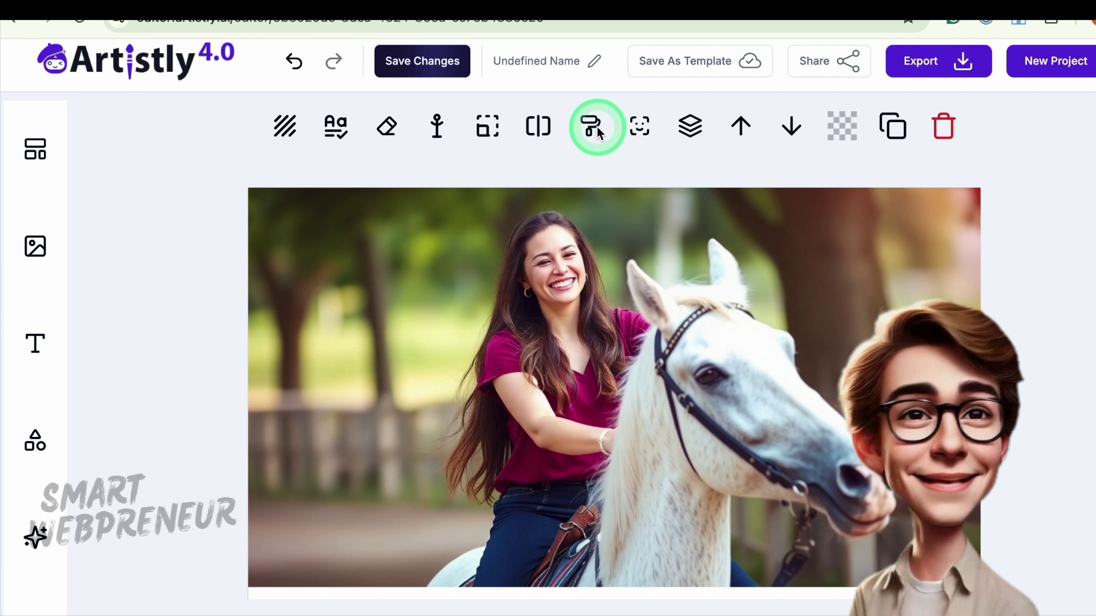
- Inpaint a man into the area left of the woman, then bring up background replacement
click(595, 128)
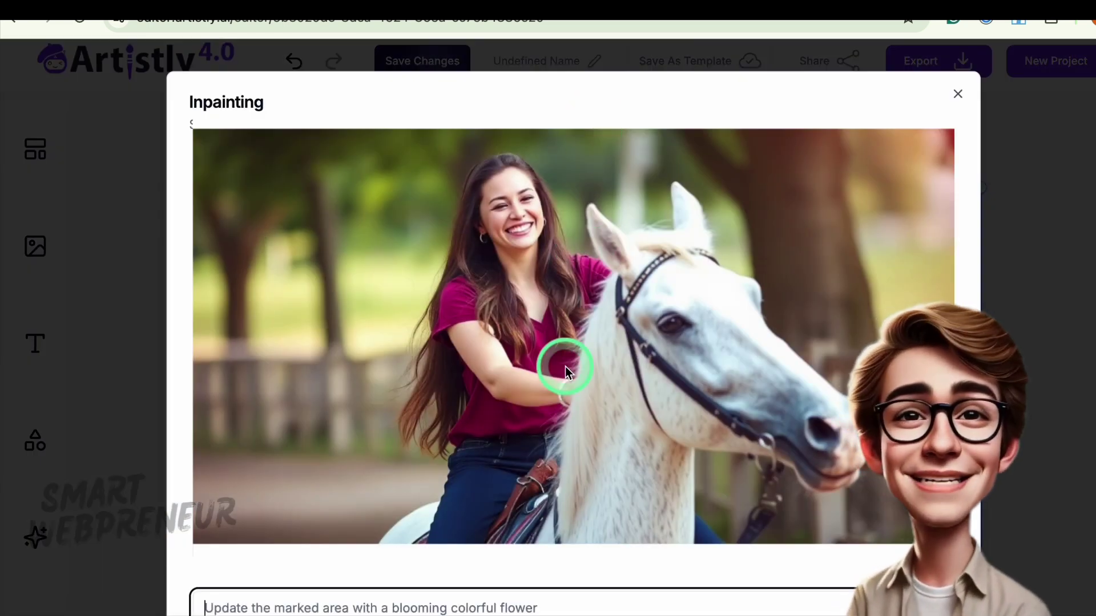
mouse_move(284, 281)
mouse_down()
mouse_move(269, 443)
mouse_move(292, 319)
mouse_move(289, 247)
mouse_move(256, 318)
mouse_move(274, 358)
mouse_move(268, 197)
mouse_up()
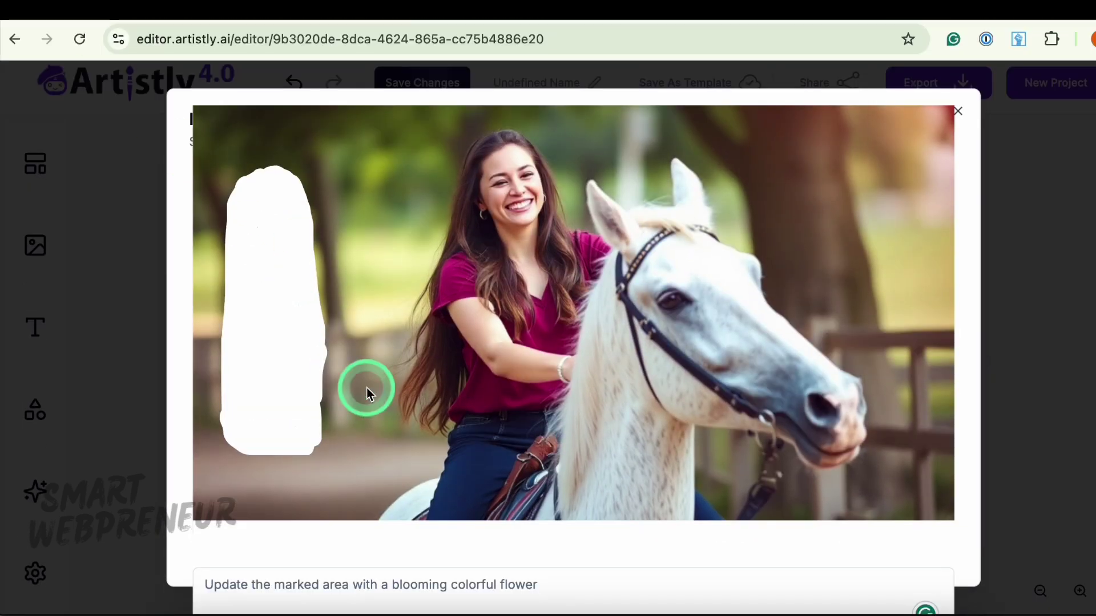
click(346, 608)
text(man)
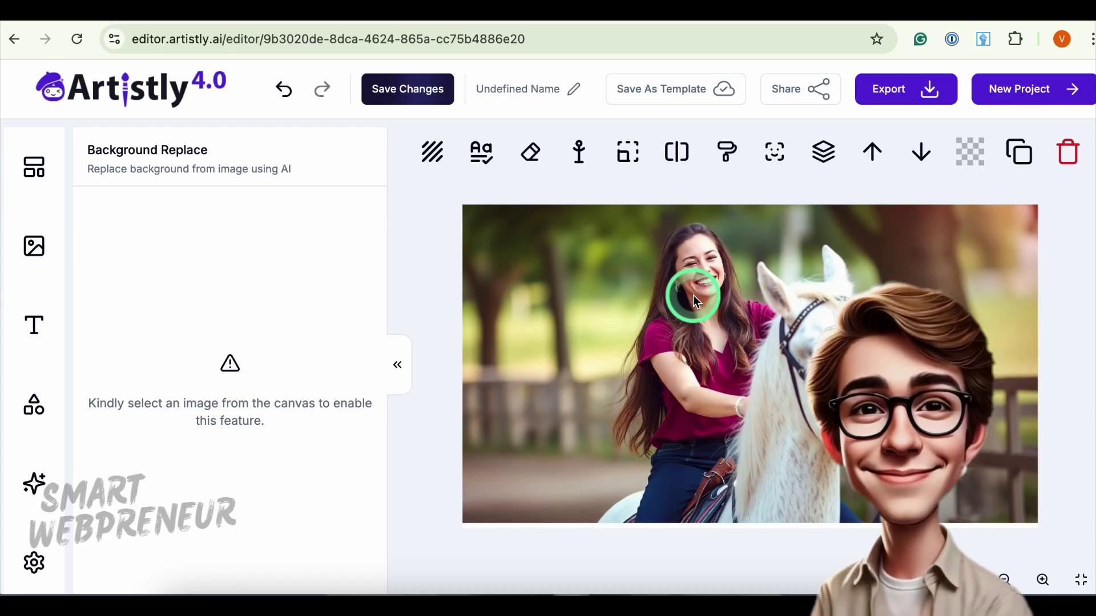
click(690, 294)
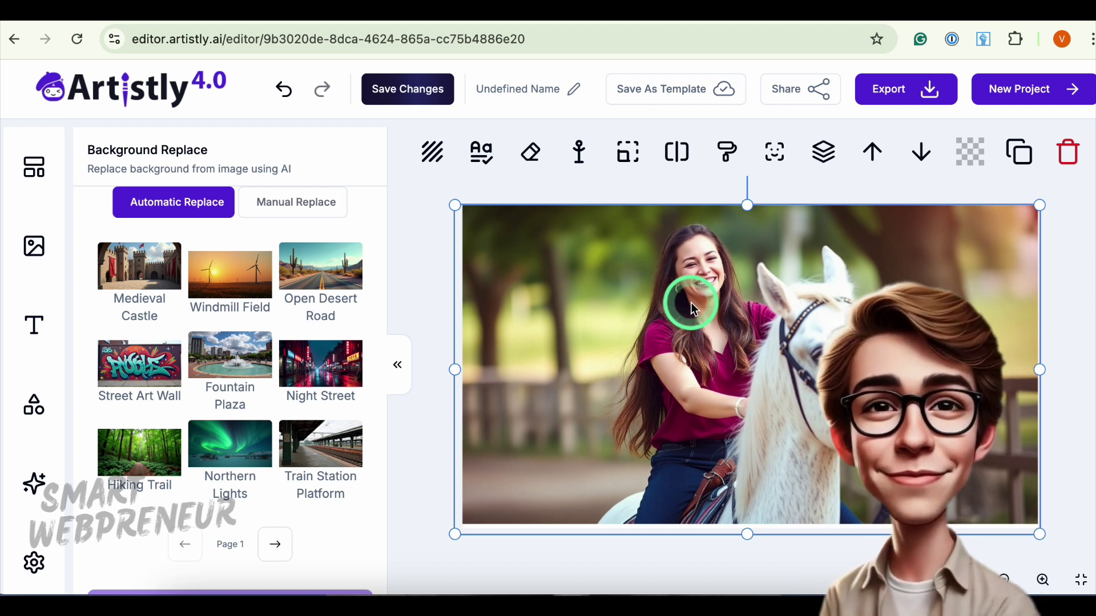
- Browse the background presets, including Open Desert Road, the next page and custom description
click(432, 152)
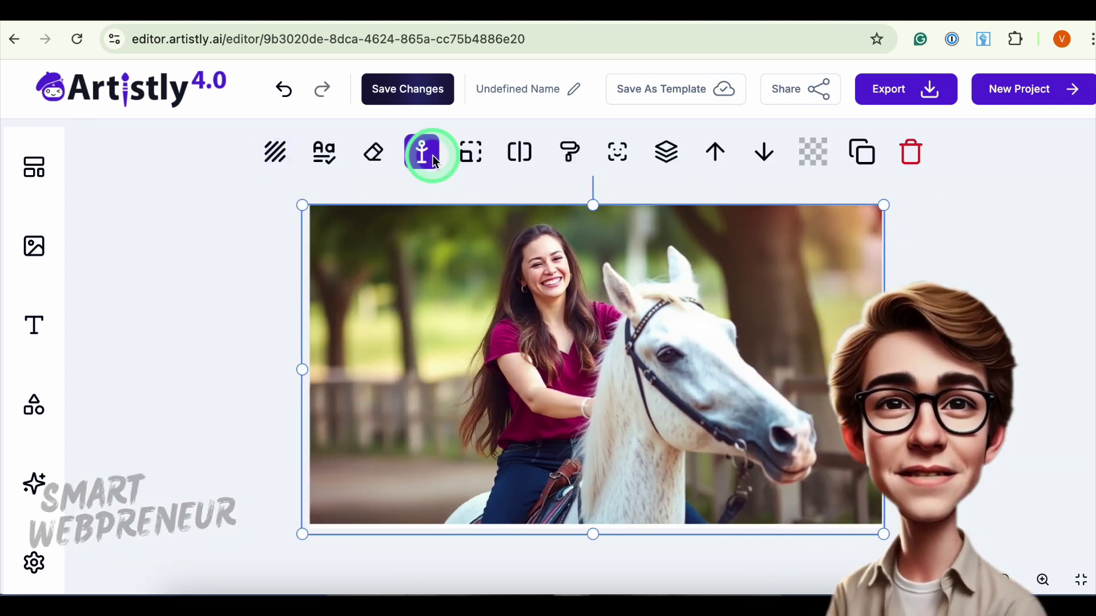
click(434, 159)
click(334, 294)
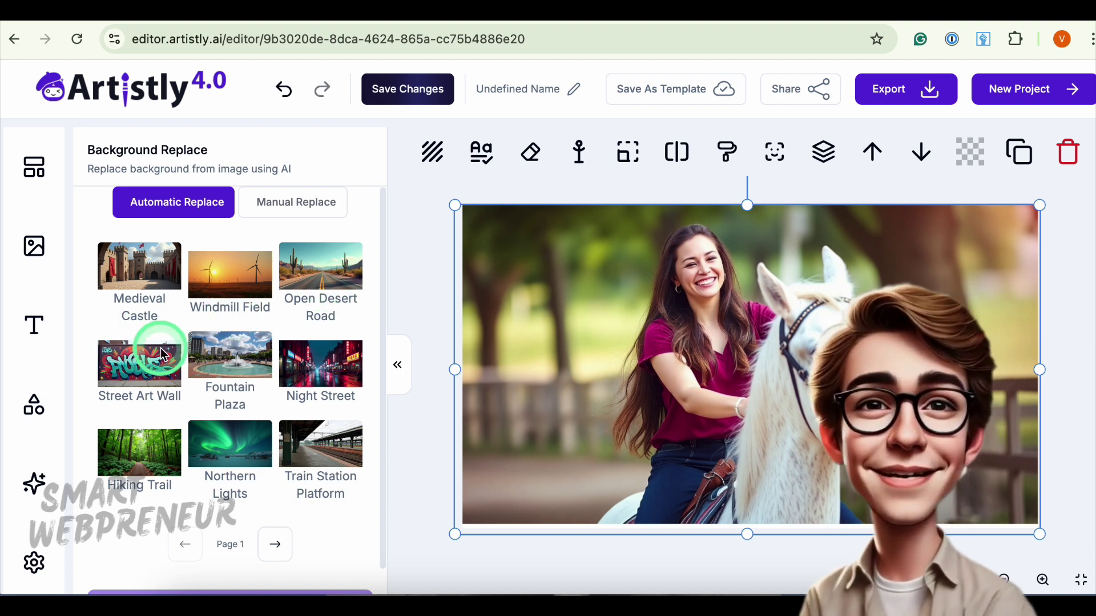
scroll(211, 371, down, 1)
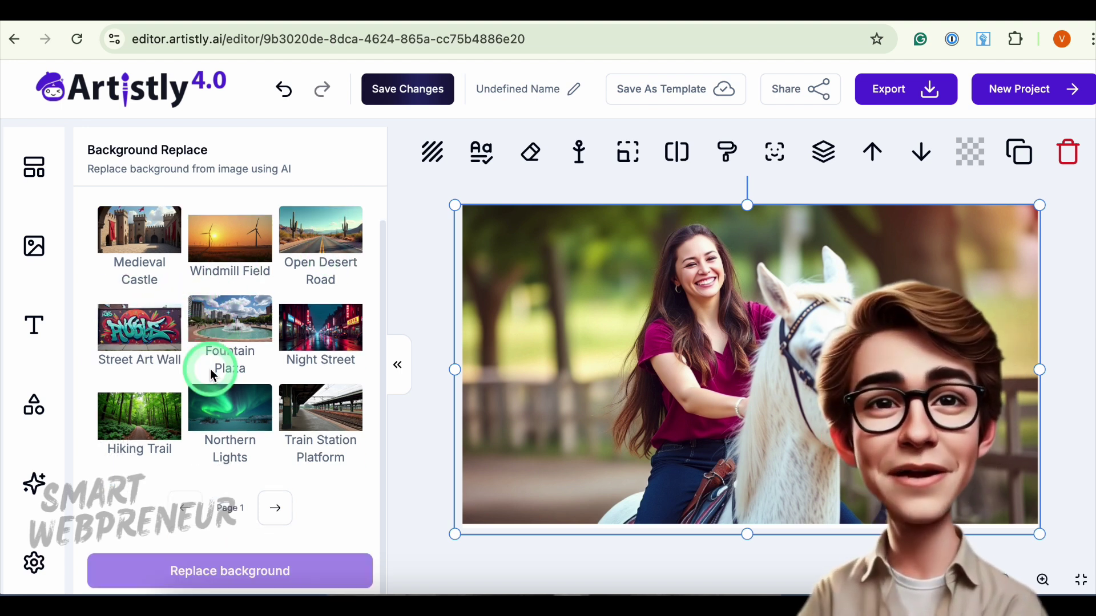
scroll(211, 371, up, 1)
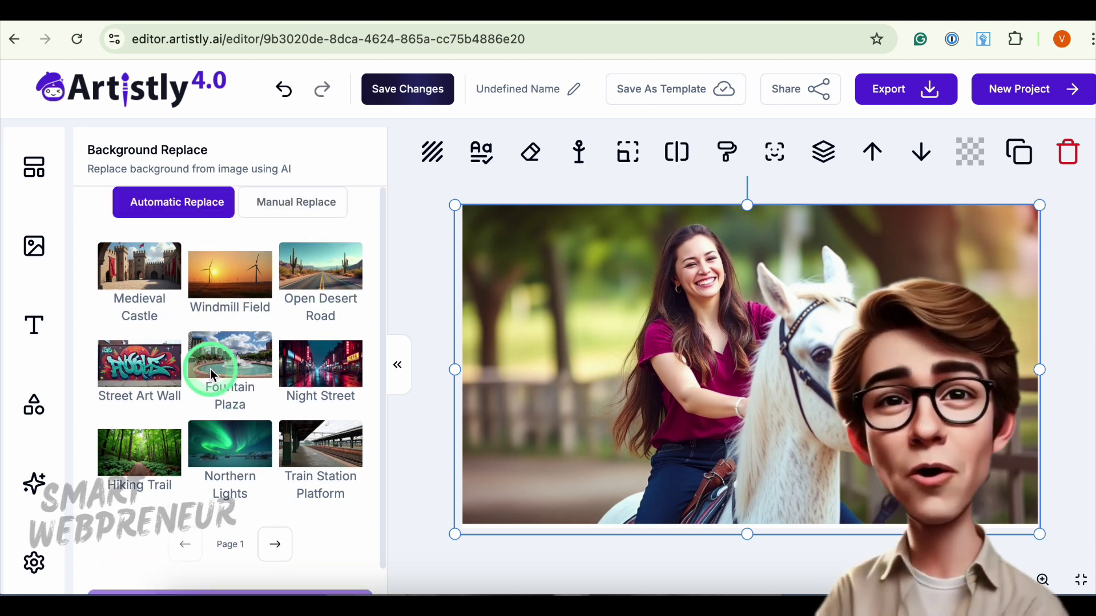
click(278, 545)
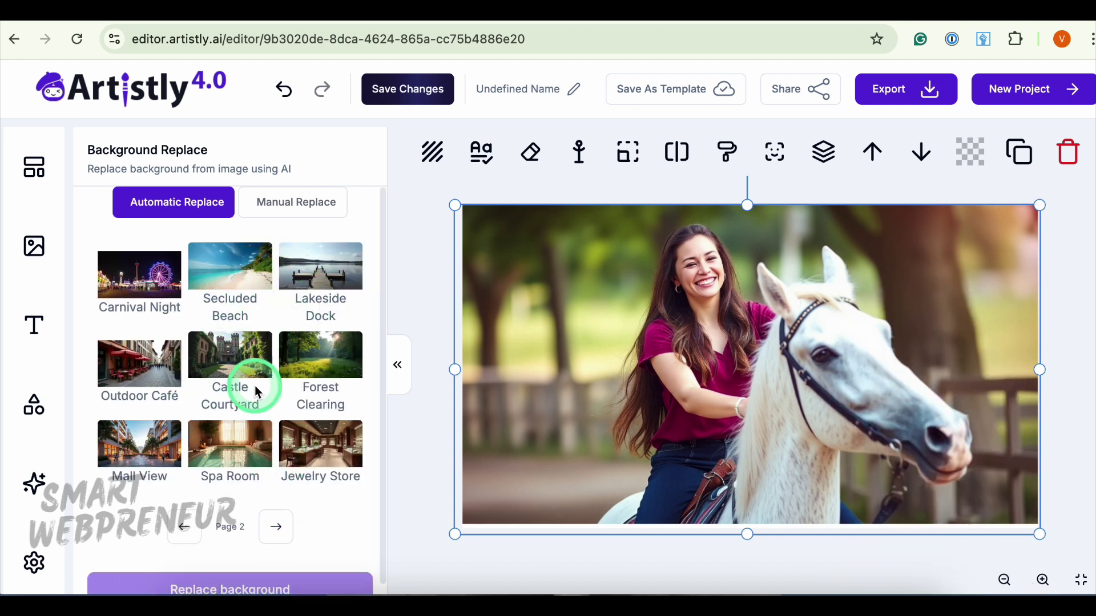
scroll(258, 393, down, 1)
scroll(258, 393, up, 1)
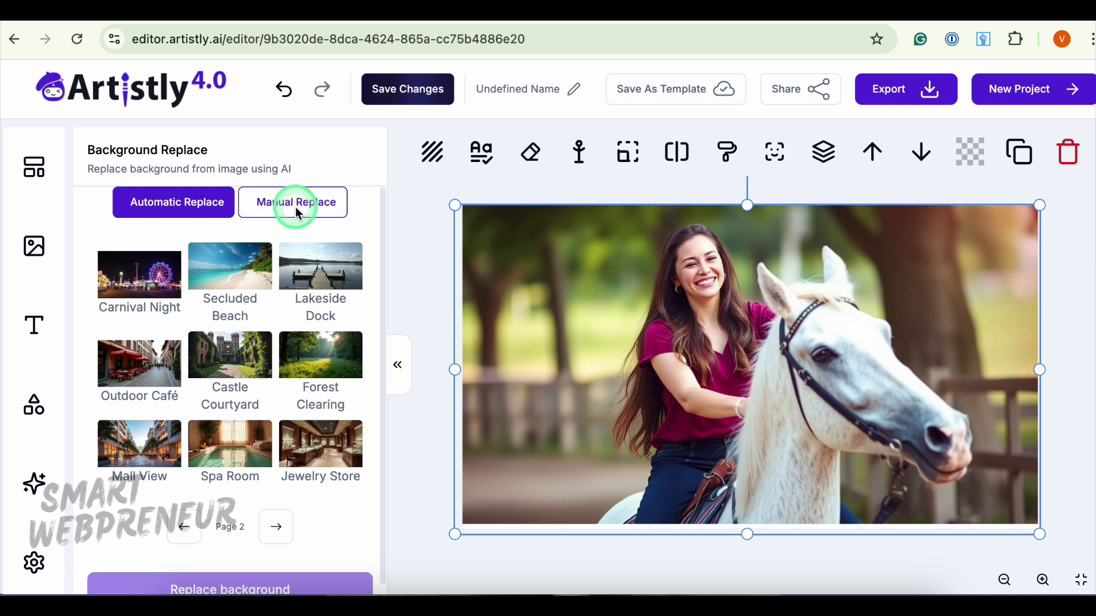
click(300, 213)
scroll(280, 367, down, 5)
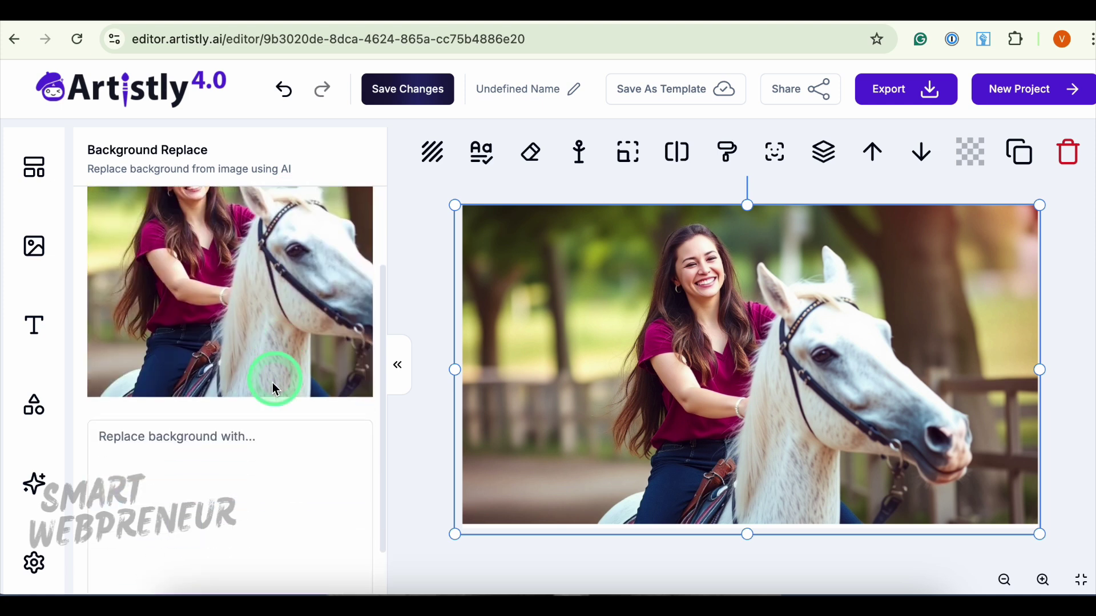
scroll(206, 445, up, 5)
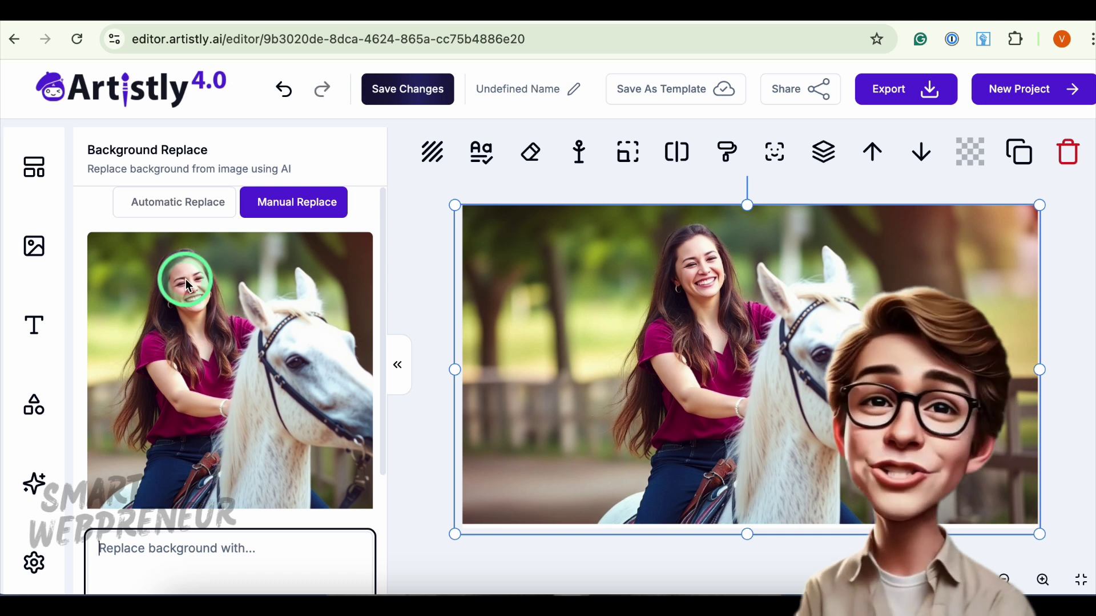
click(179, 211)
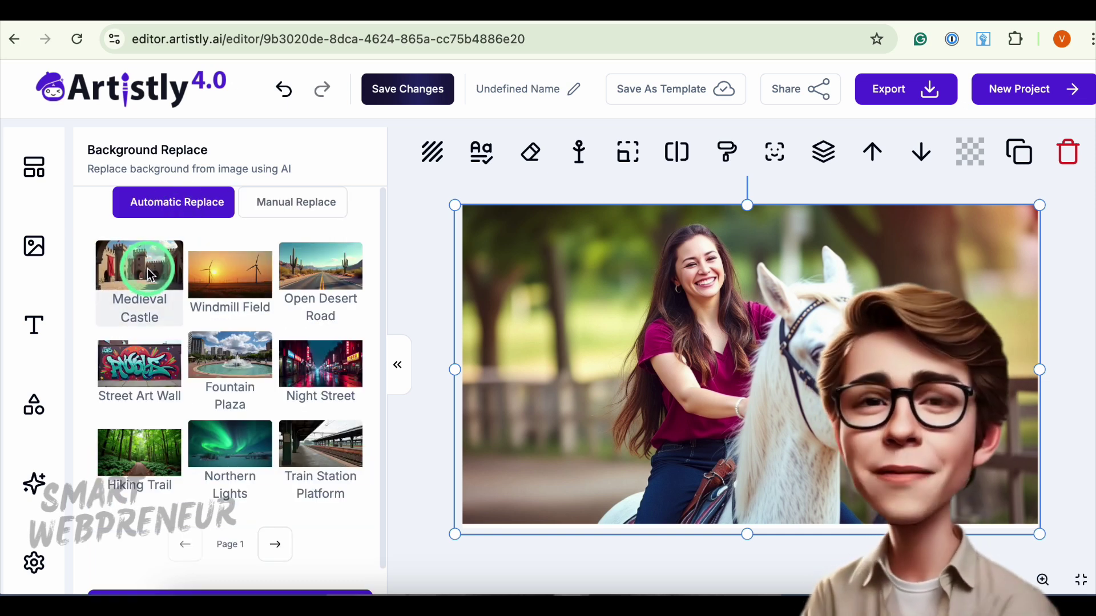
- Apply the Medieval Castle background and add the result to the canvas
click(152, 299)
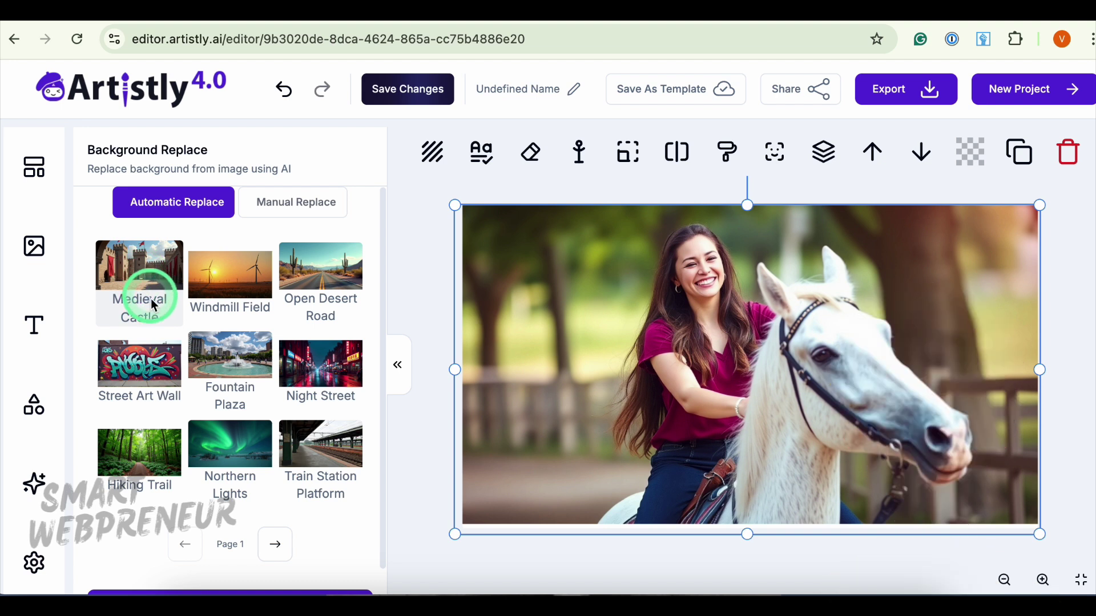
scroll(157, 323, down, 1)
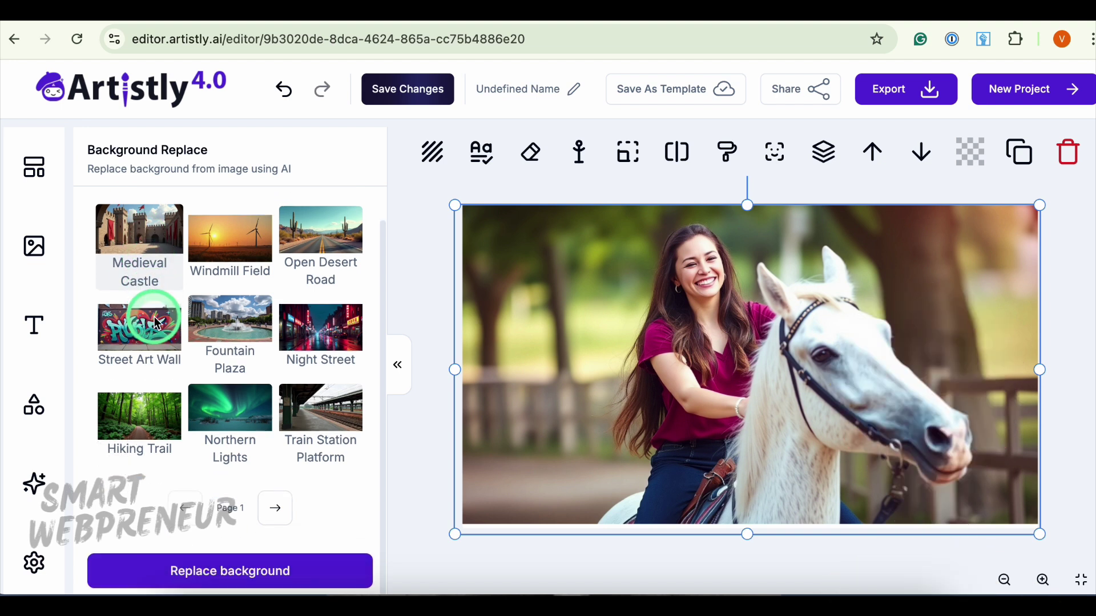
click(200, 573)
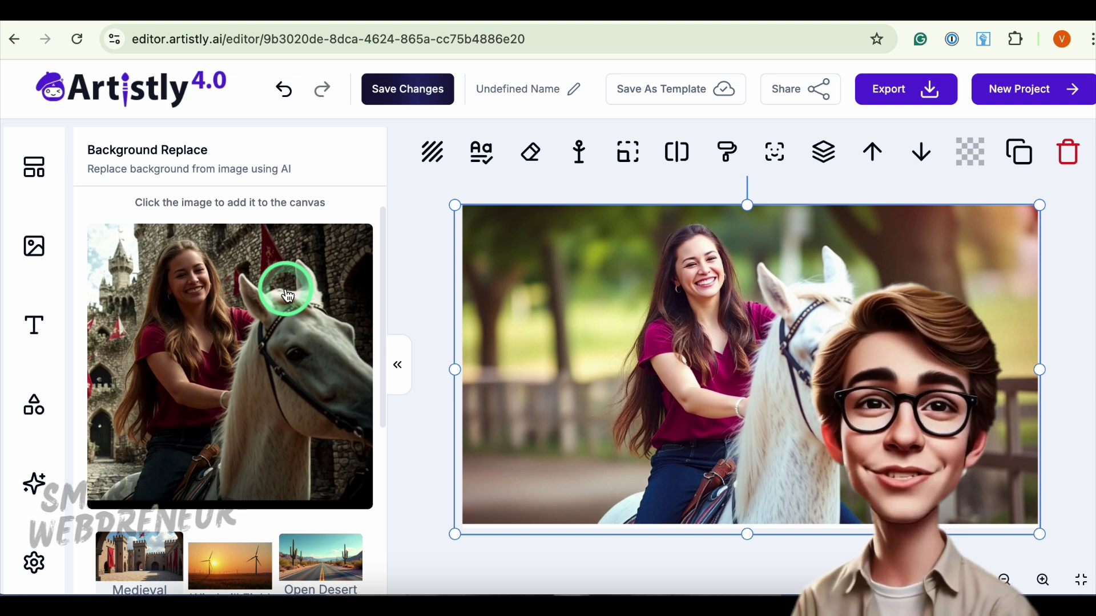
click(288, 295)
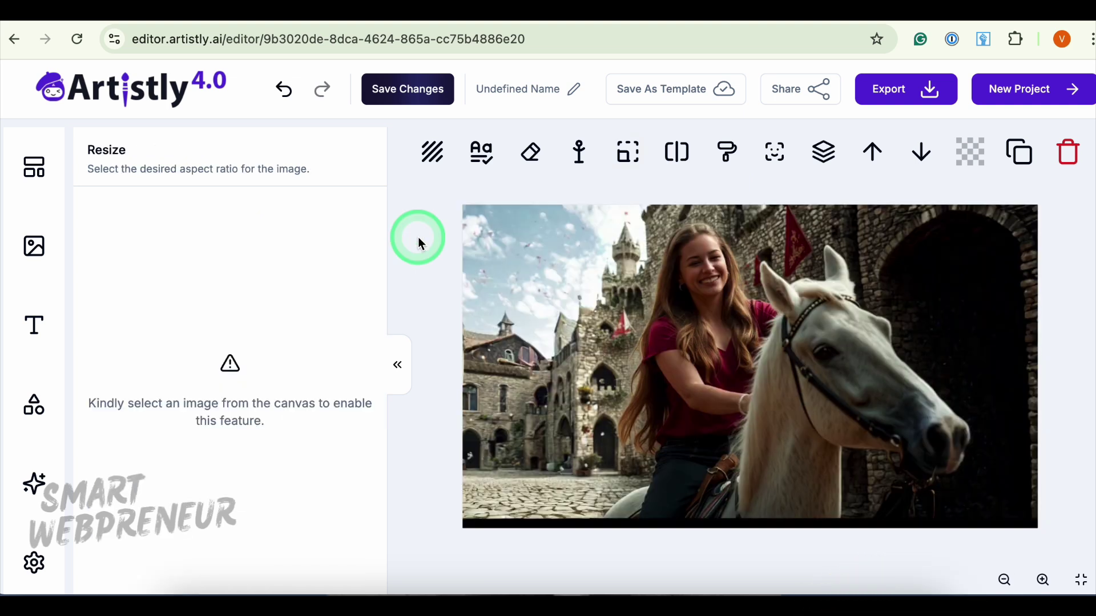
- Load the pink floral dress as the cloth image in Swap Cloths
click(594, 169)
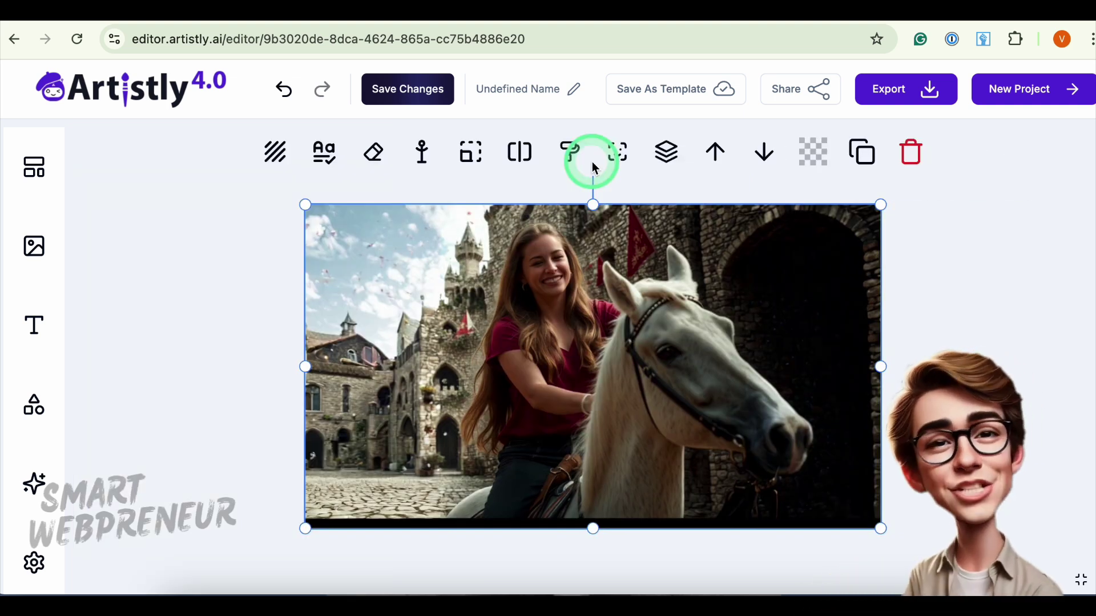
click(420, 152)
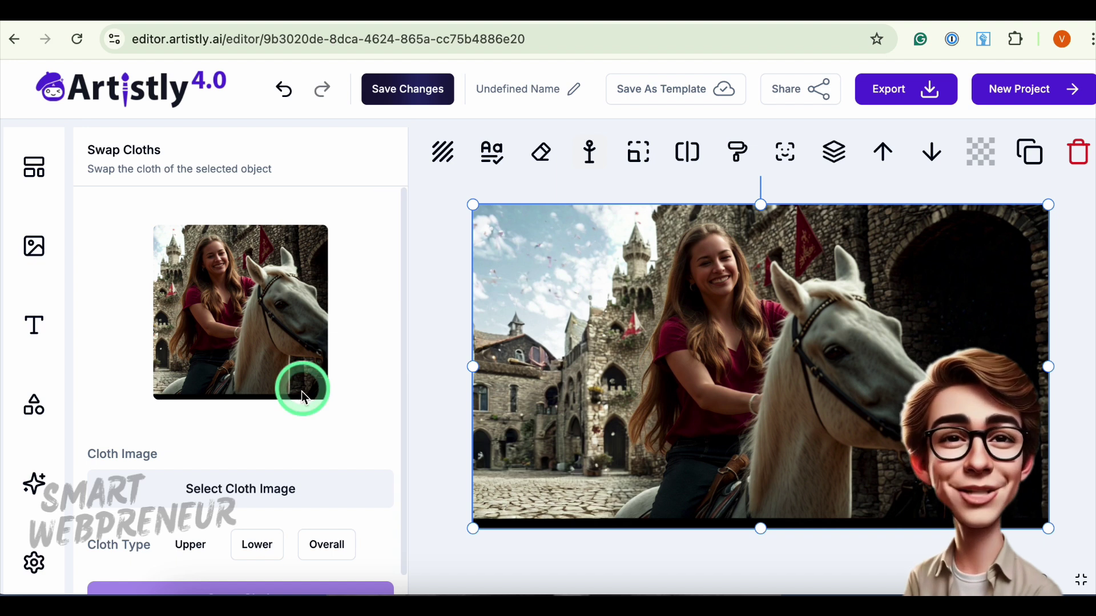
scroll(302, 392, down, 1)
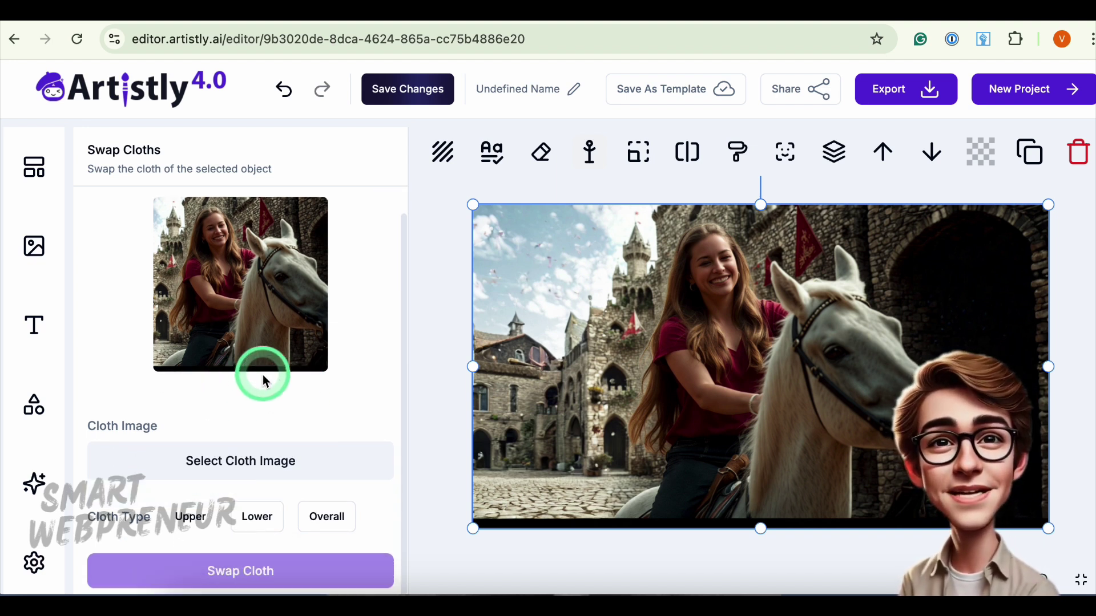
click(234, 466)
click(391, 391)
click(491, 456)
click(329, 429)
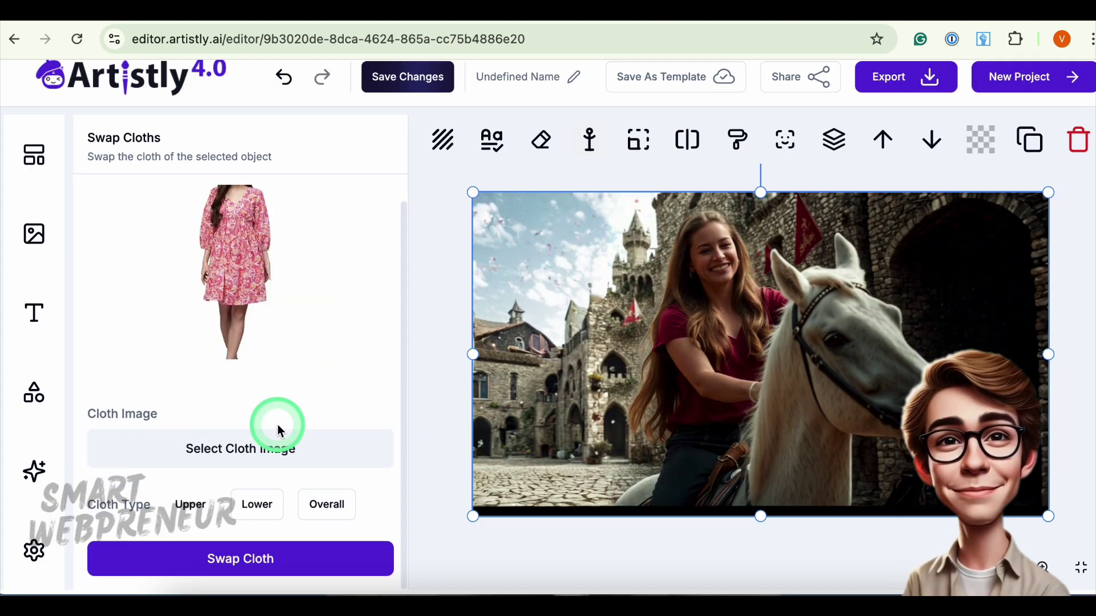
- Set the clothing type to overall, swap the outfit, and add the result to the canvas
click(330, 514)
click(185, 576)
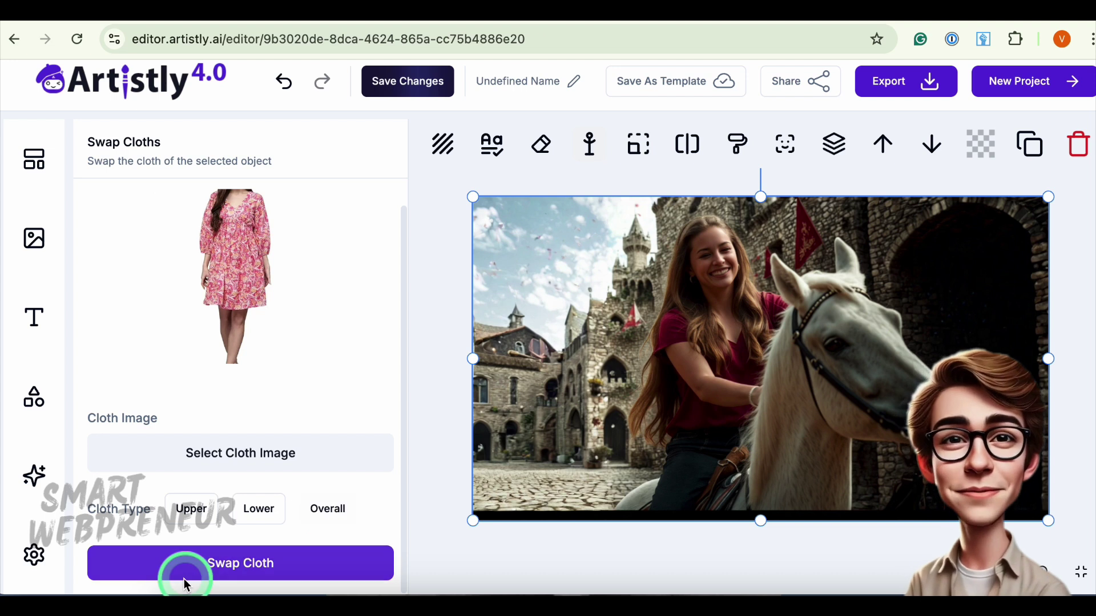
click(238, 572)
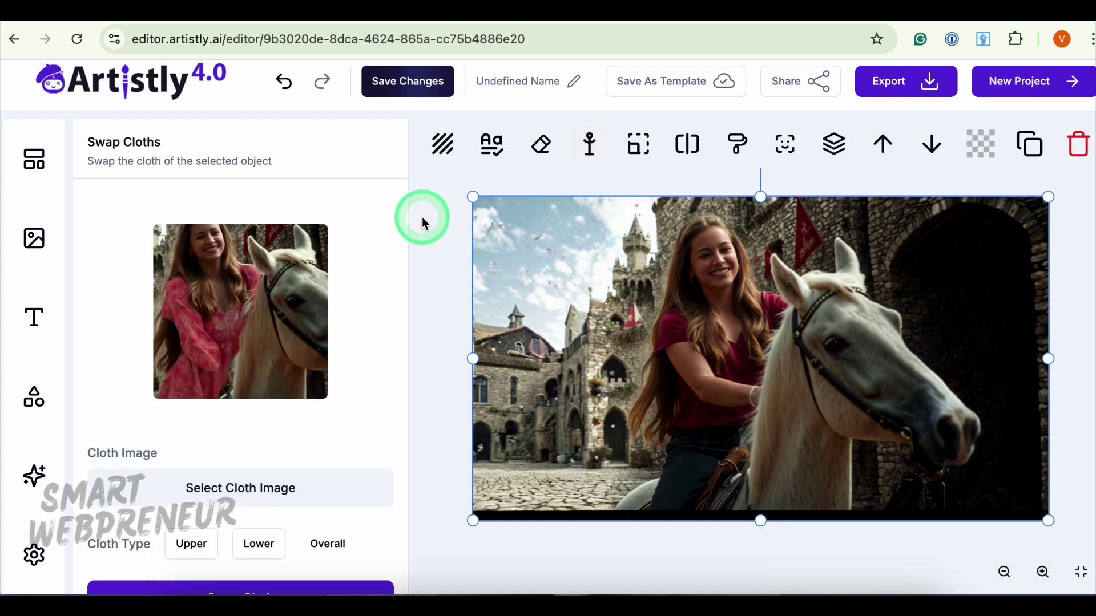
click(230, 304)
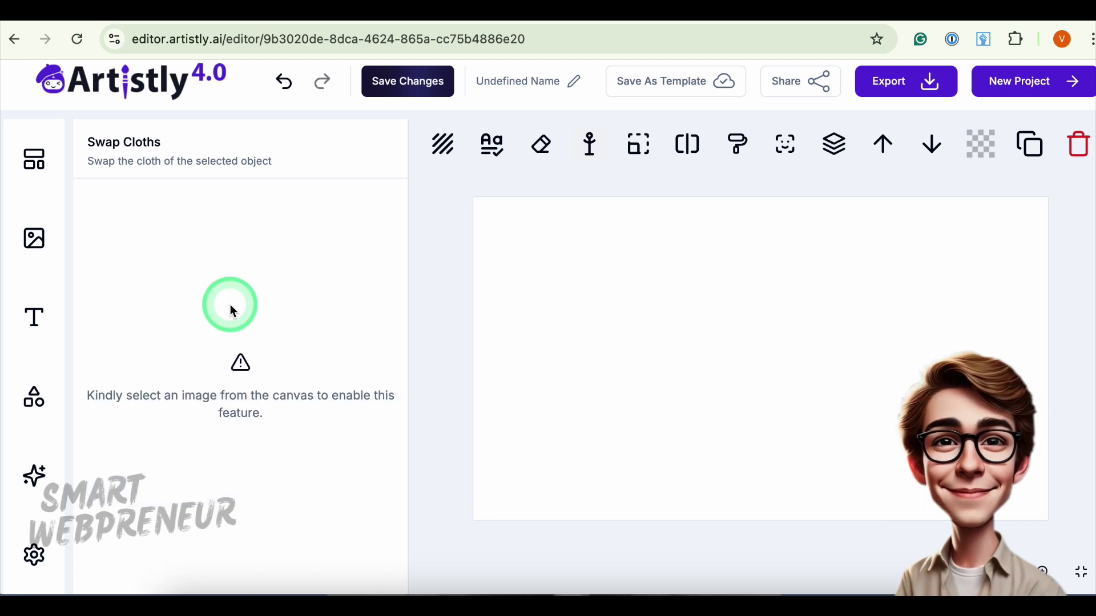
- Deselect, then reselect the finished castle photo and shift it slightly left
click(431, 268)
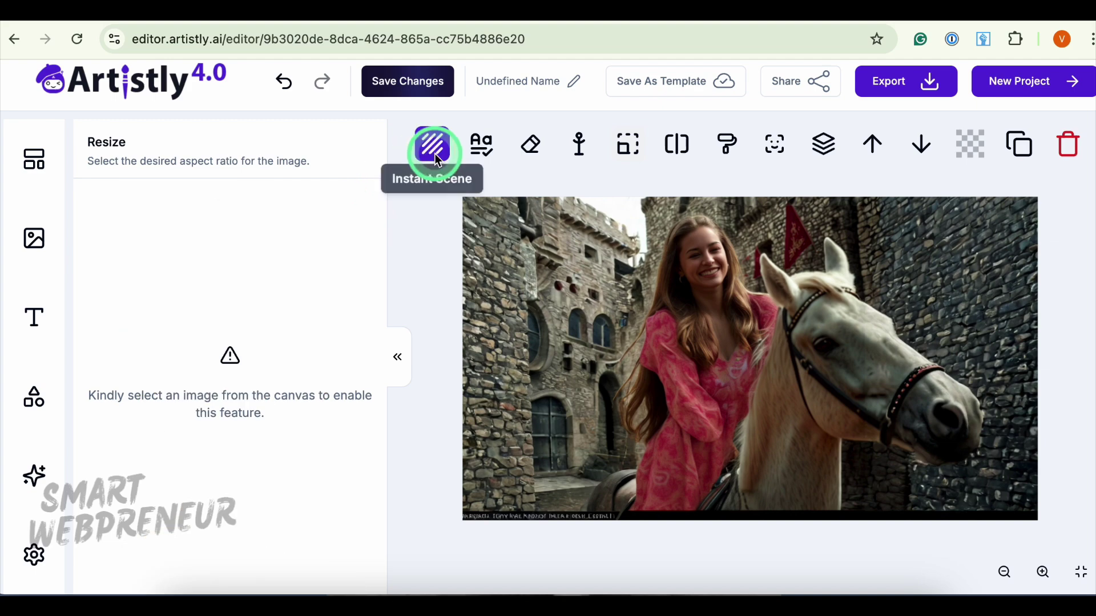
click(35, 238)
mouse_move(709, 331)
mouse_down()
mouse_move(654, 331)
mouse_move(701, 334)
mouse_move(704, 316)
mouse_up()
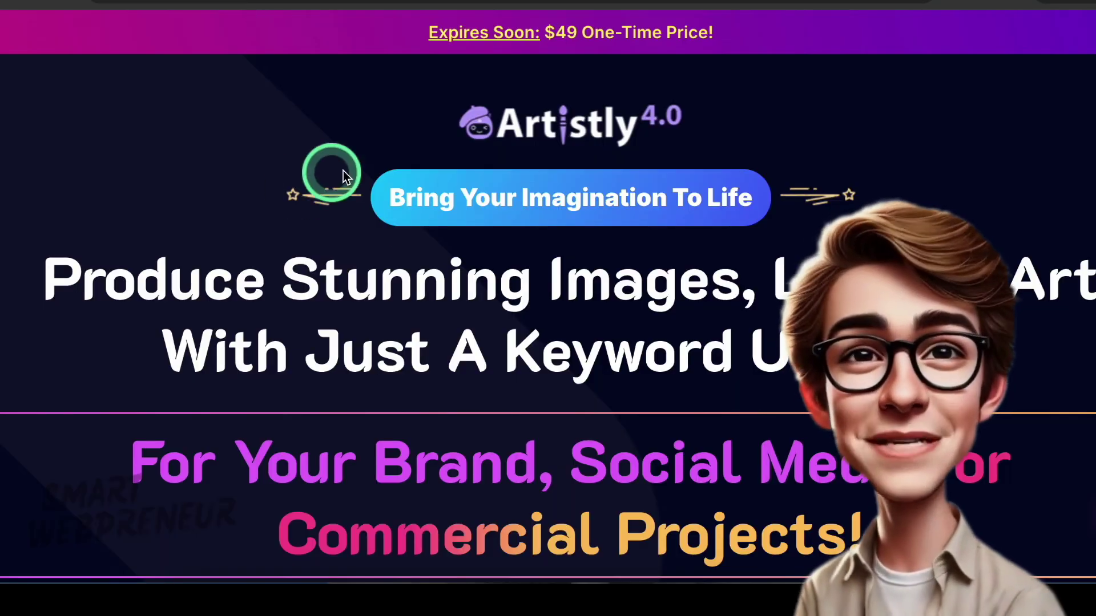
- Scroll down the sales page and use Get Instant Access To Artistly to reach the Commercial vs Premium pricing table
scroll(410, 310, down, 1)
scroll(410, 309, down, 5)
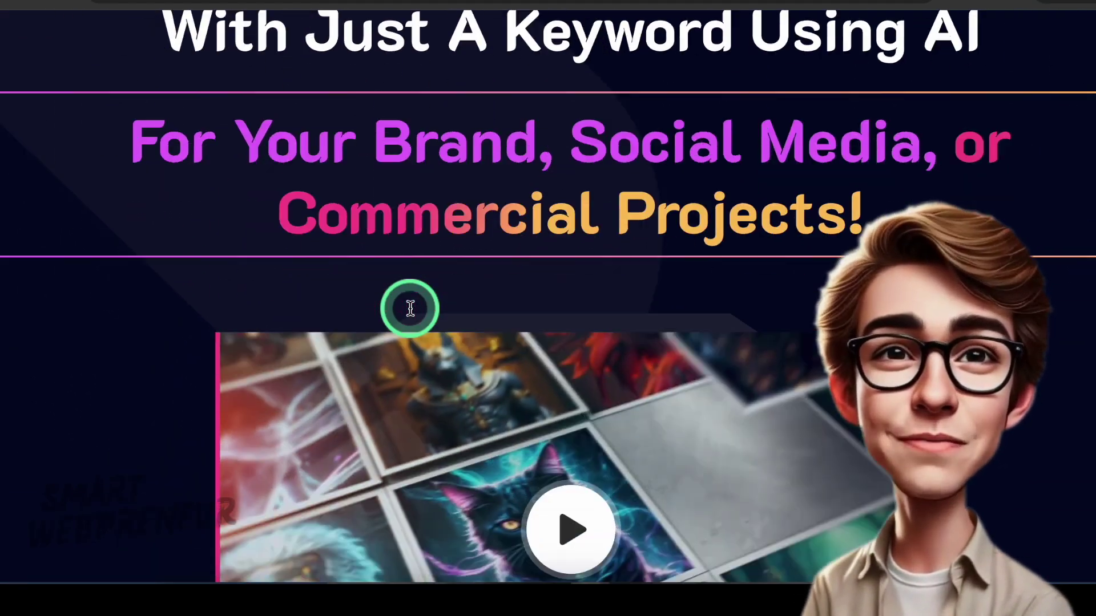
scroll(410, 310, down, 8)
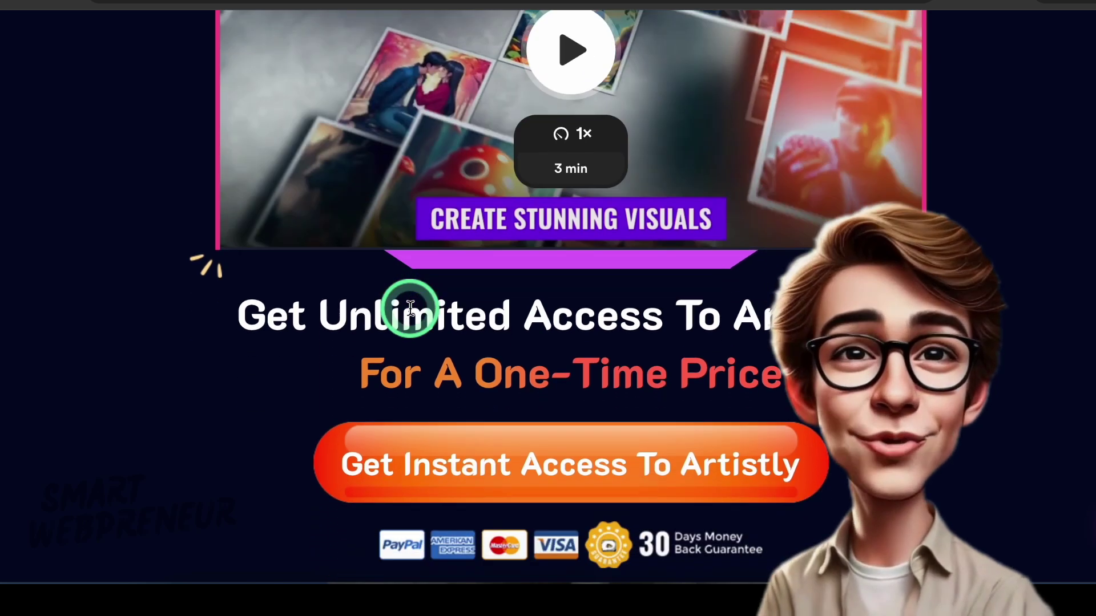
scroll(409, 308, down, 5)
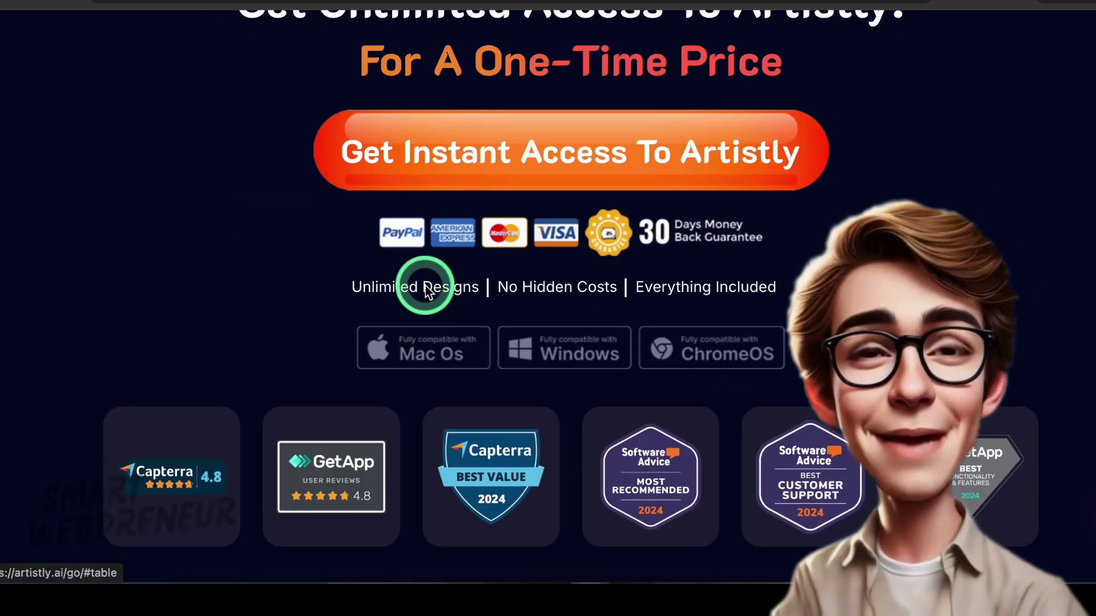
scroll(821, 117, down, 6)
scroll(820, 117, up, 7)
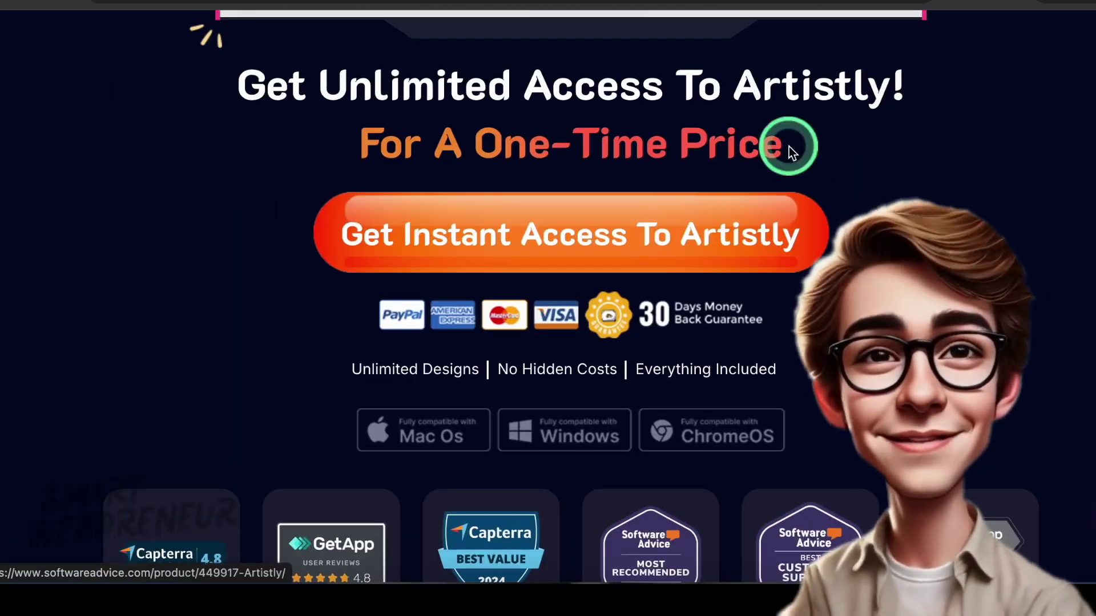
click(646, 241)
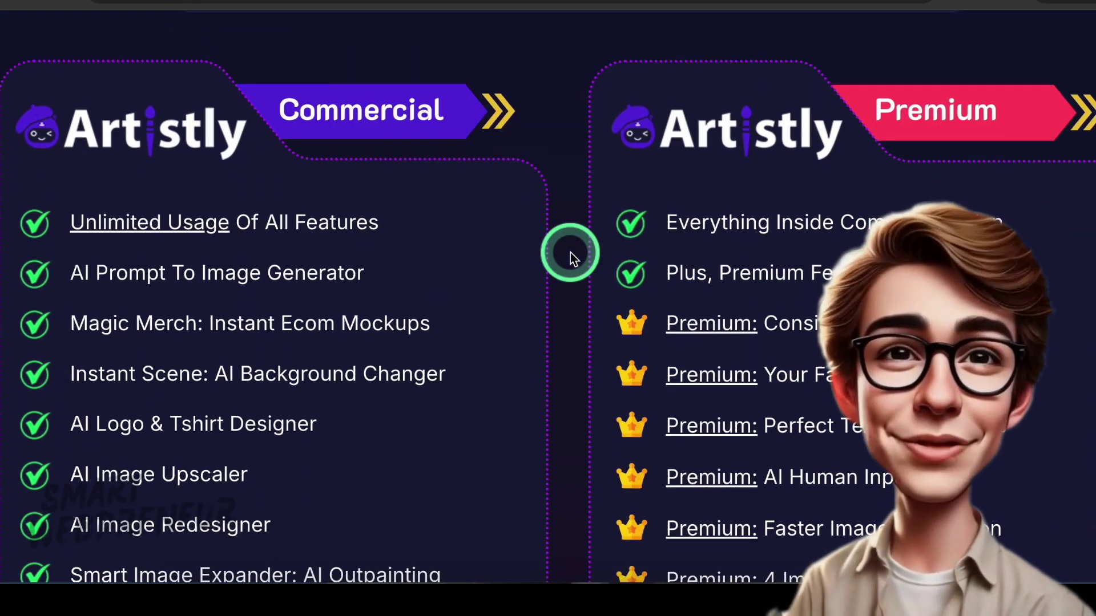
scroll(570, 252, down, 10)
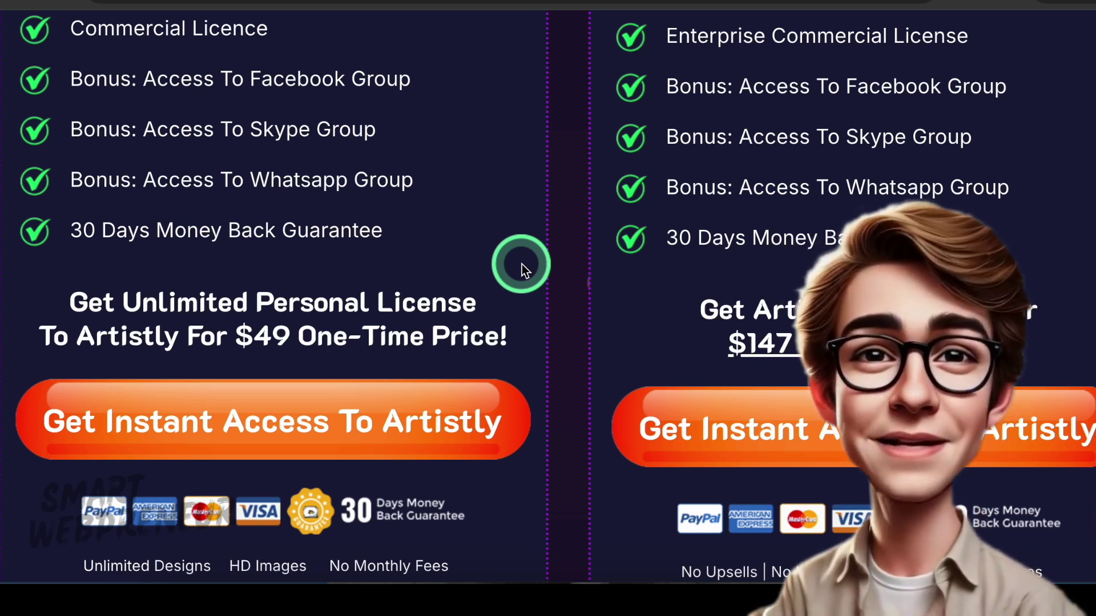
scroll(522, 265, down, 3)
scroll(521, 265, down, 3)
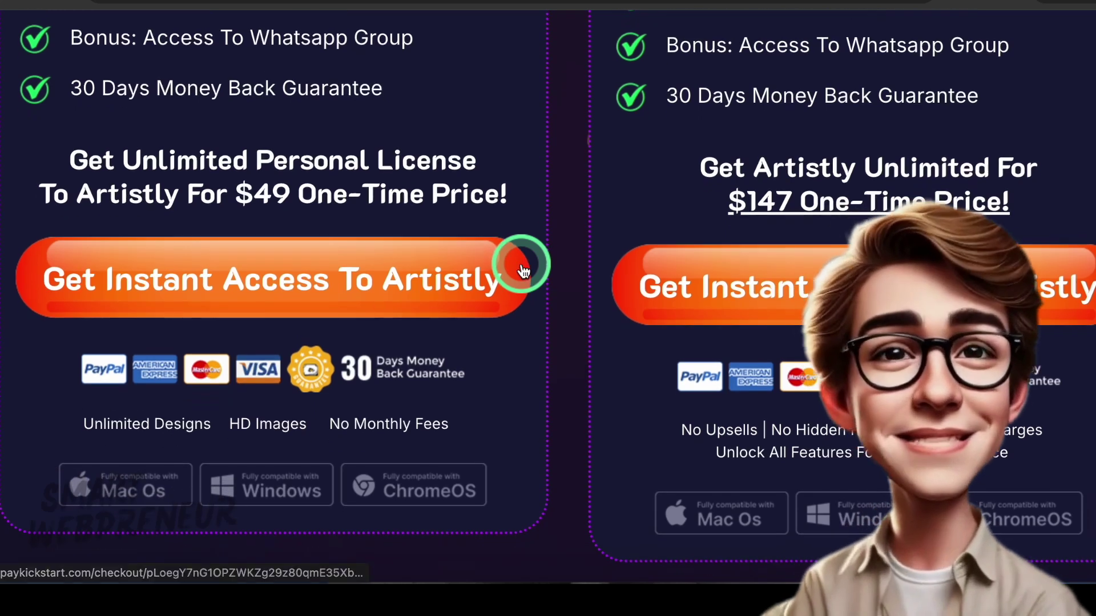
scroll(570, 171, up, 7)
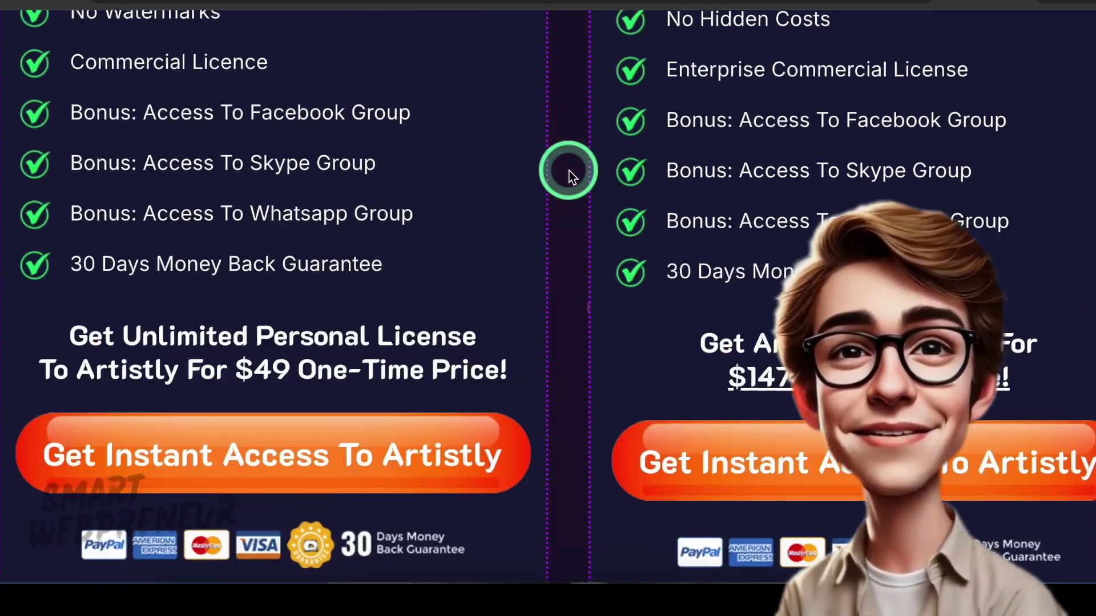